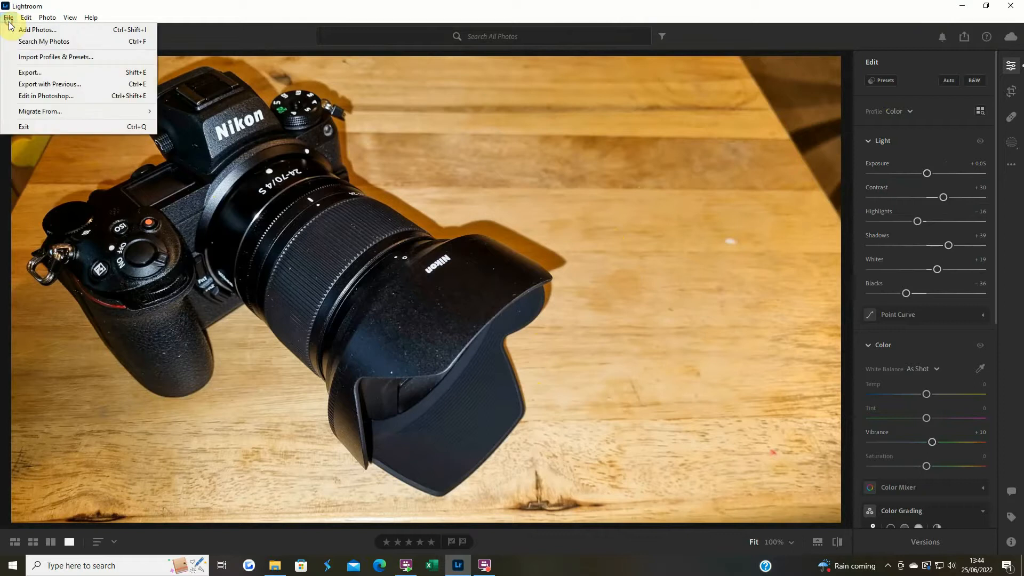
# Import the video clips DSC_1010, DSC_1012, DSC_1013 and DSC_1023 from the Ropner Park vlog folder
pyautogui.click(53, 31)
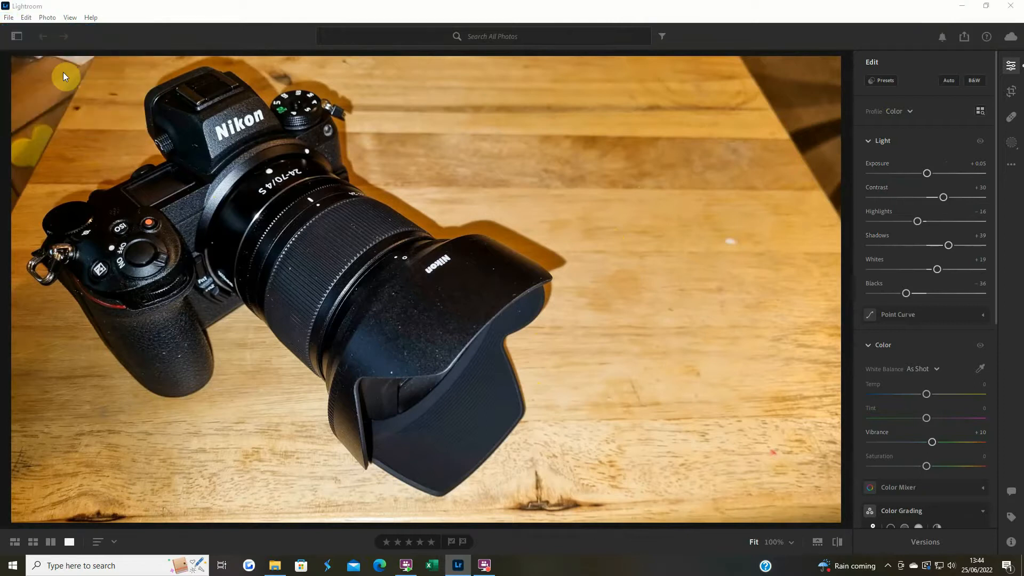
pyautogui.click(228, 119)
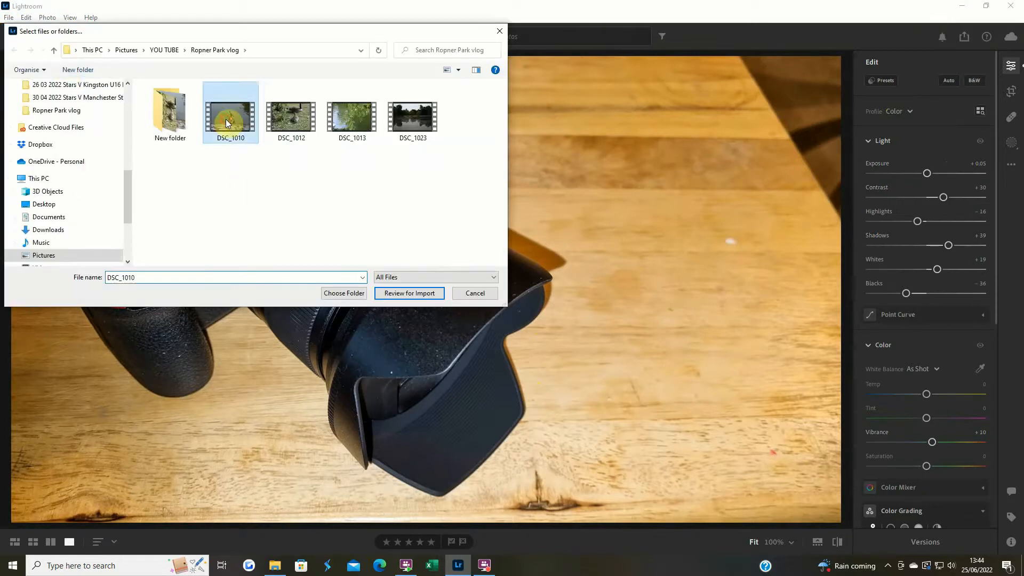
pyautogui.keyDown('ctrl'); pyautogui.click(410, 126); pyautogui.keyUp('ctrl')
pyautogui.keyDown('ctrl'); pyautogui.click(296, 117); pyautogui.keyUp('ctrl')
pyautogui.keyDown('ctrl'); pyautogui.click(328, 120); pyautogui.keyUp('ctrl')
pyautogui.click(404, 294)
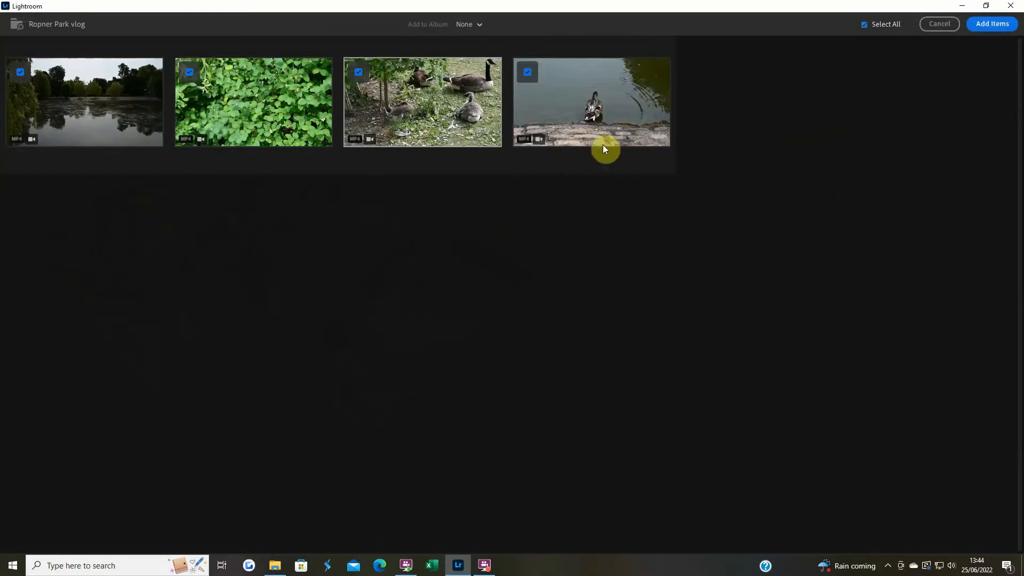
pyautogui.click(988, 25)
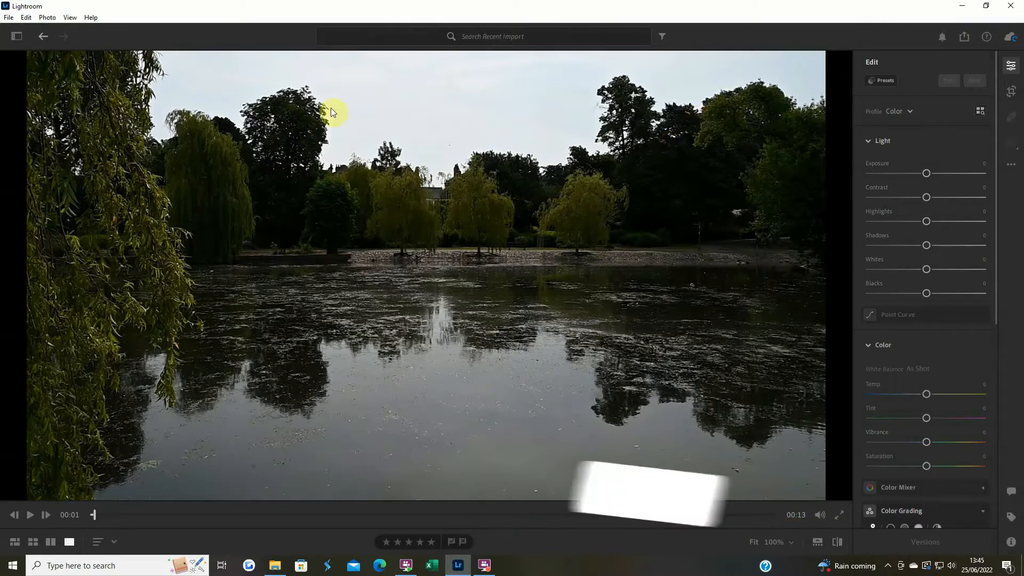
# Play the lake clip through and move the playhead back to 00:02
pyautogui.click(31, 515)
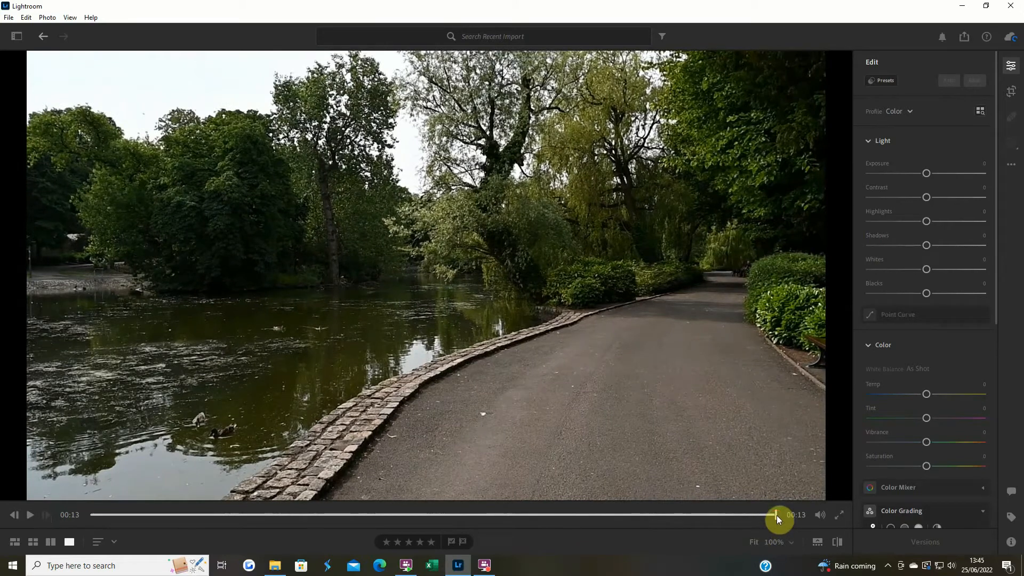
pyautogui.click(191, 515)
pyautogui.moveTo(190, 516); pyautogui.dragTo(204, 515)
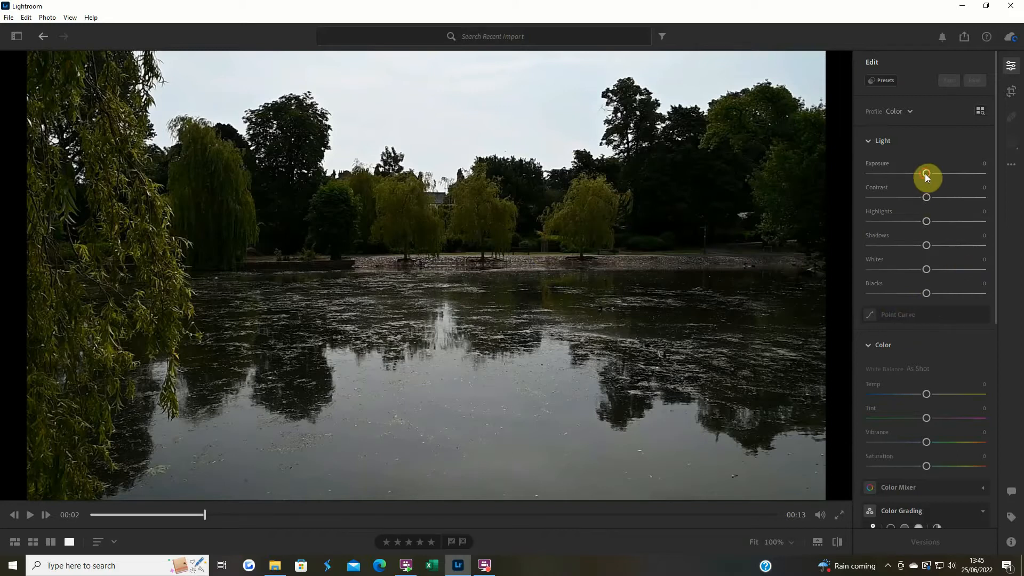
# Adjust the lake clip's light: Exposure +1.94, Contrast -5, Highlights -100, Shadows +43, Whites -100 and Blacks +10
pyautogui.moveTo(925, 174); pyautogui.dragTo(946, 175)
pyautogui.moveTo(927, 223); pyautogui.dragTo(924, 225)
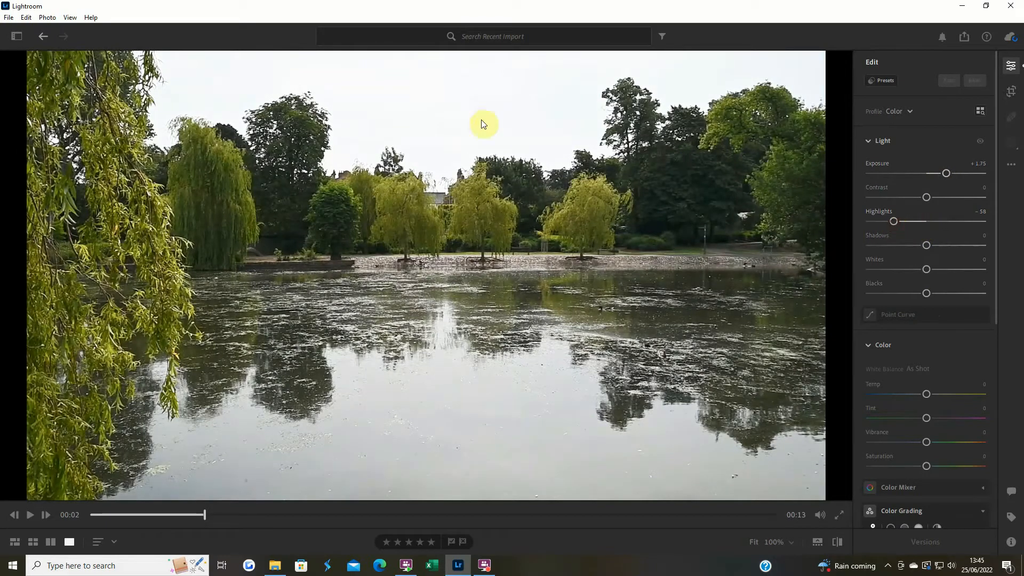
pyautogui.moveTo(924, 271); pyautogui.dragTo(864, 275)
pyautogui.click(893, 221)
pyautogui.moveTo(882, 223); pyautogui.dragTo(867, 225)
pyautogui.moveTo(945, 177); pyautogui.dragTo(923, 199)
pyautogui.moveTo(925, 249); pyautogui.dragTo(949, 248)
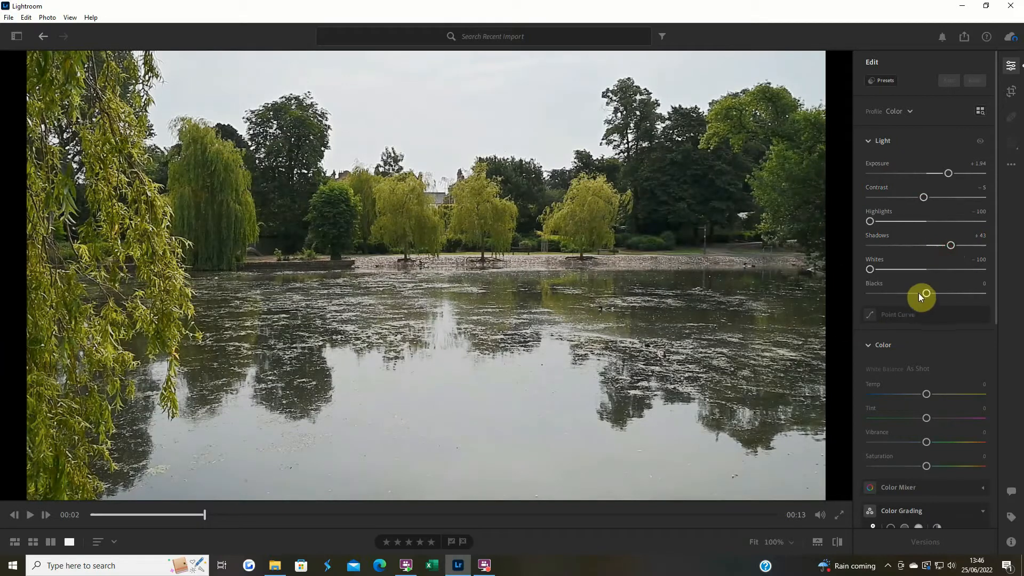
pyautogui.moveTo(927, 292); pyautogui.dragTo(933, 292)
# Replay the adjusted clip from the beginning and compare it with the original footage
pyautogui.click(92, 515)
pyautogui.click(22, 514)
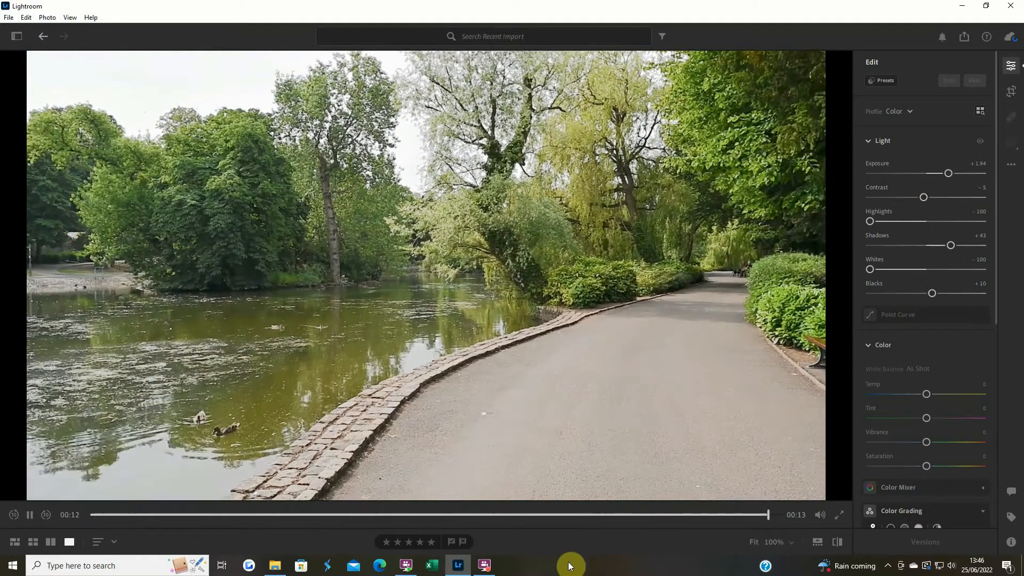
pyautogui.click(839, 545)
pyautogui.click(839, 545)
pyautogui.click(839, 545)
pyautogui.click(839, 545)
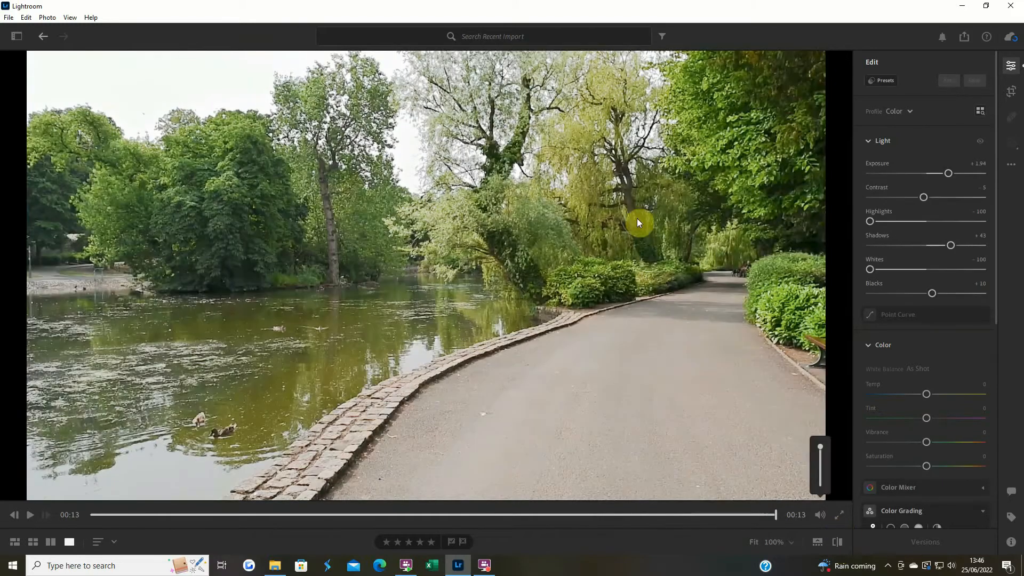
# Adjust the clip's color: Temp +3, Tint -4, Vibrance +1 and Saturation +3
pyautogui.scroll(-3, 942, 381)
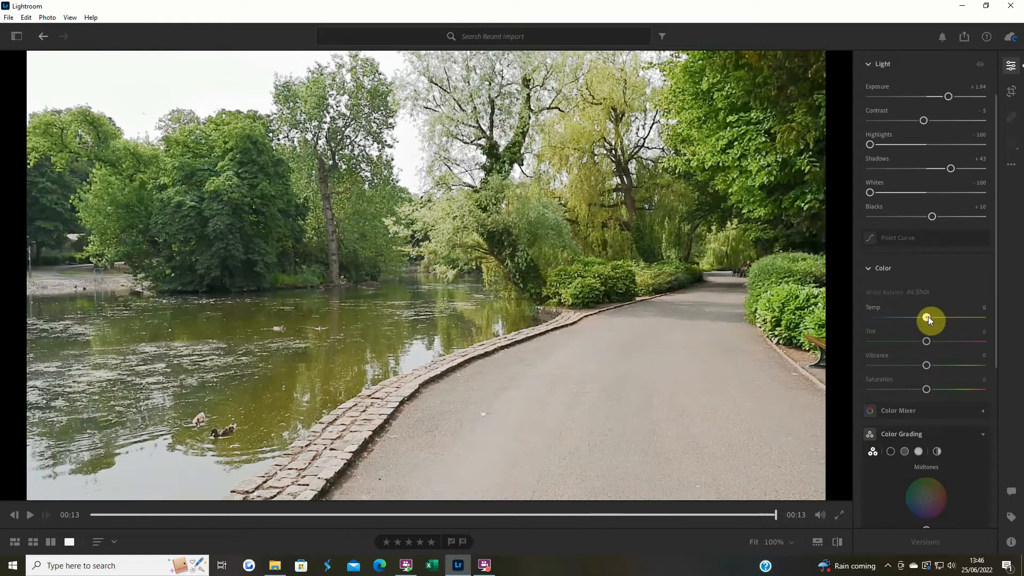
pyautogui.moveTo(928, 315); pyautogui.dragTo(929, 316)
pyautogui.moveTo(925, 344); pyautogui.dragTo(929, 369)
pyautogui.moveTo(929, 388); pyautogui.dragTo(931, 388)
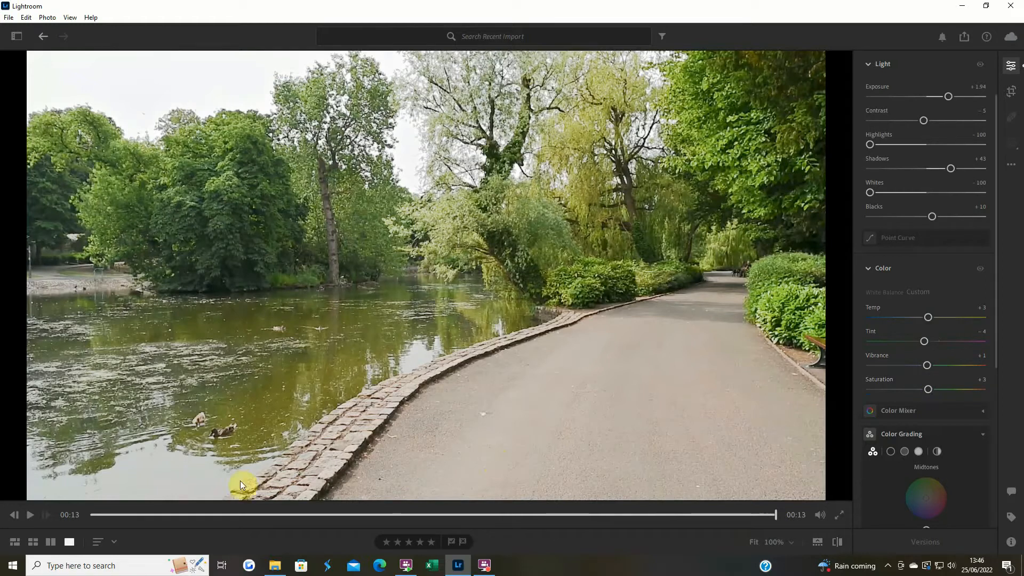
# Compare the clip with its original at 00:08 and set Exposure to +1.80 and Shadows to +29
pyautogui.click(31, 520)
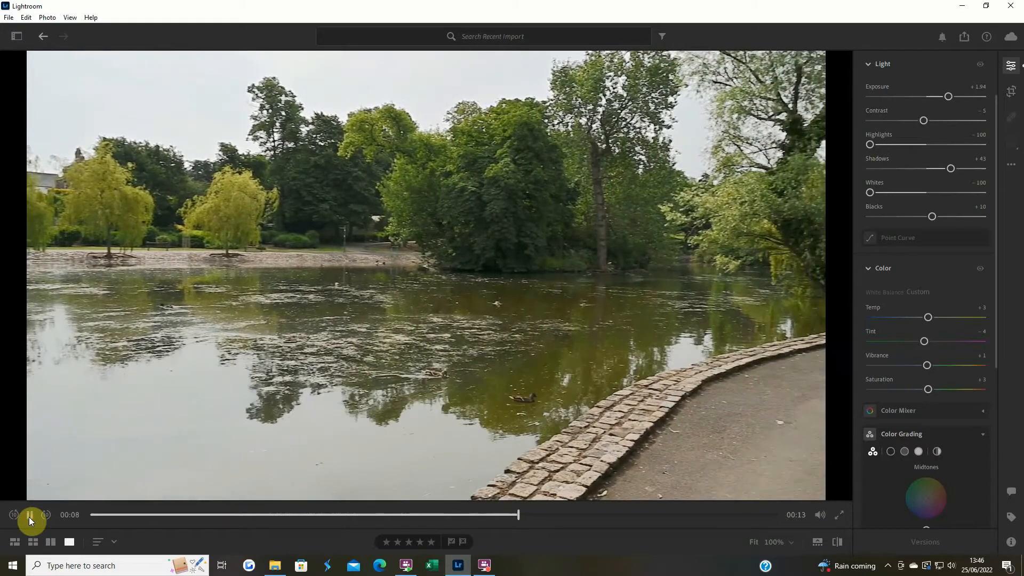
pyautogui.click(29, 517)
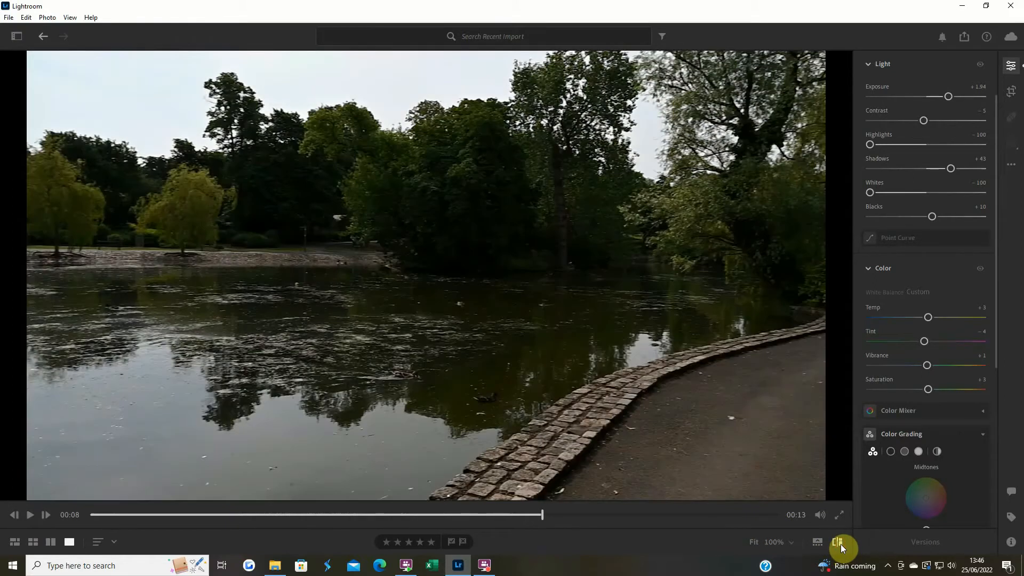
pyautogui.click(841, 544)
pyautogui.click(840, 544)
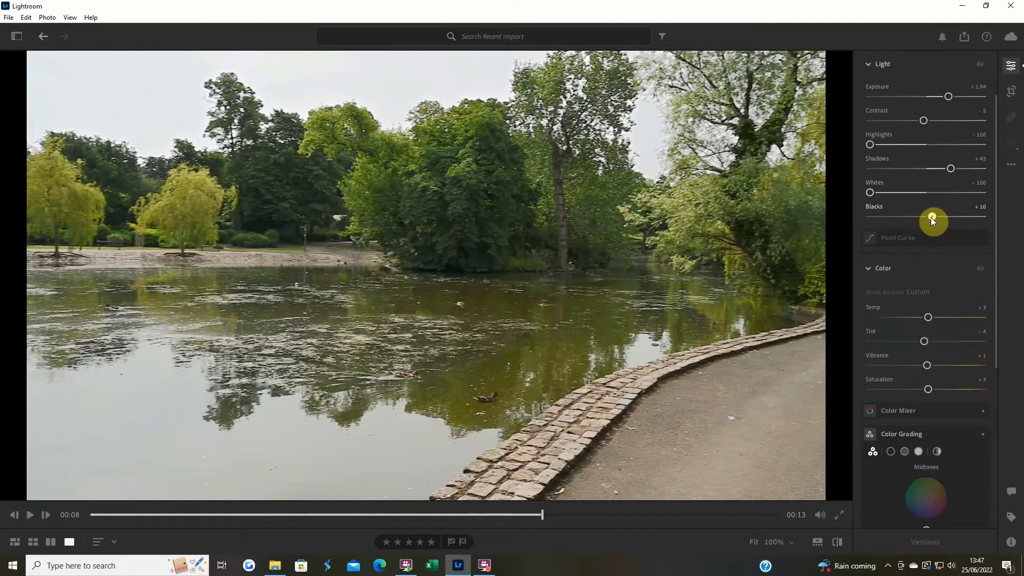
pyautogui.moveTo(946, 169); pyautogui.dragTo(946, 170)
pyautogui.moveTo(945, 97); pyautogui.dragTo(944, 98)
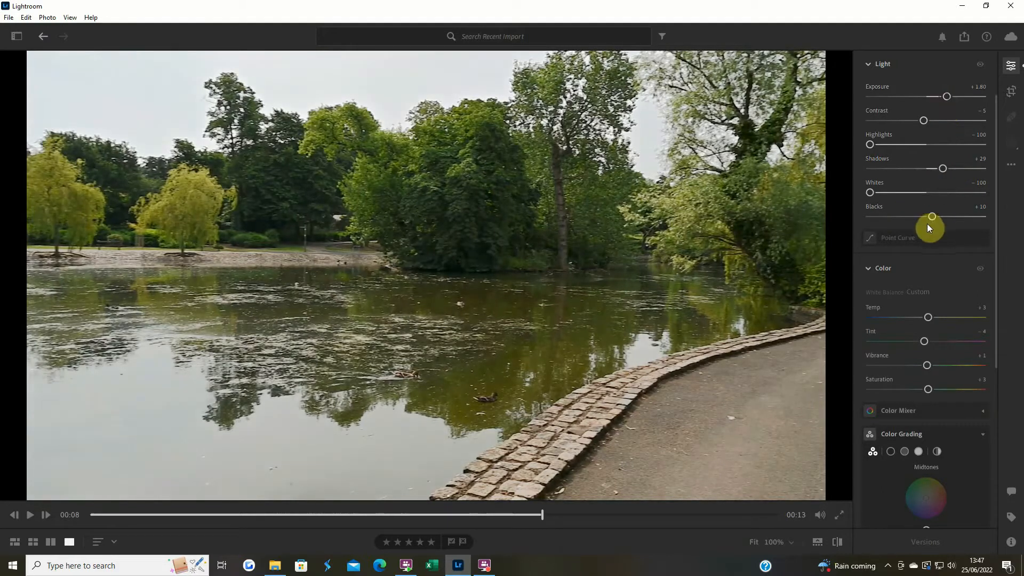
# Look through the remaining video adjustments, including Color Grading and the Effects settings, to see which are available
pyautogui.scroll(2, 927, 223)
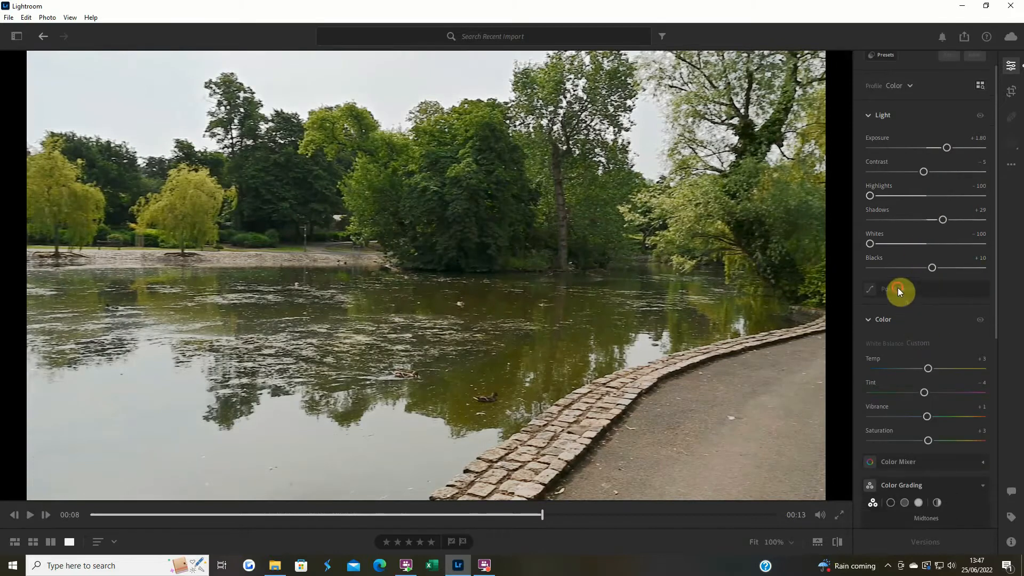
pyautogui.scroll(-1, 931, 334)
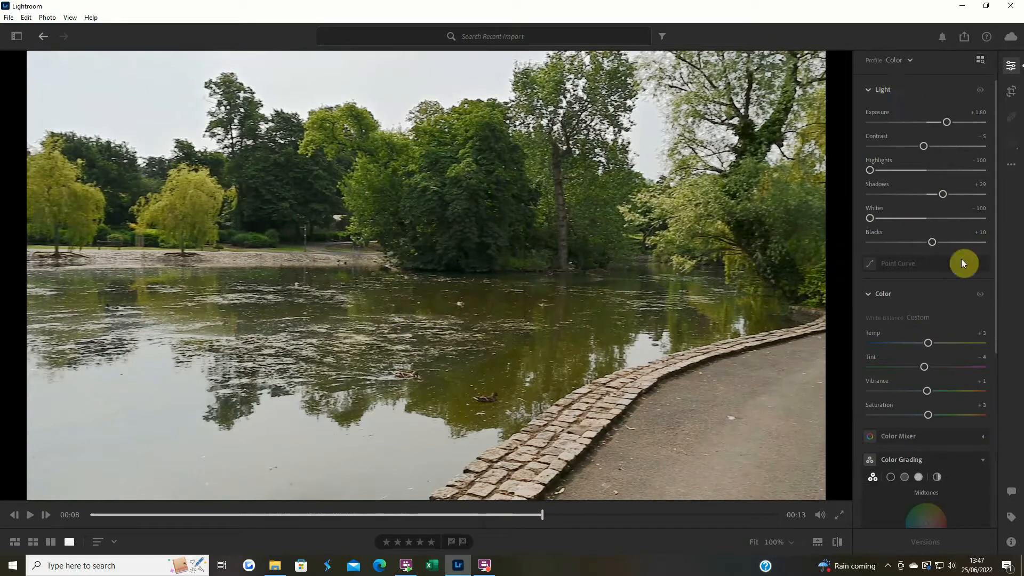
pyautogui.scroll(-5, 923, 250)
pyautogui.scroll(-3, 896, 363)
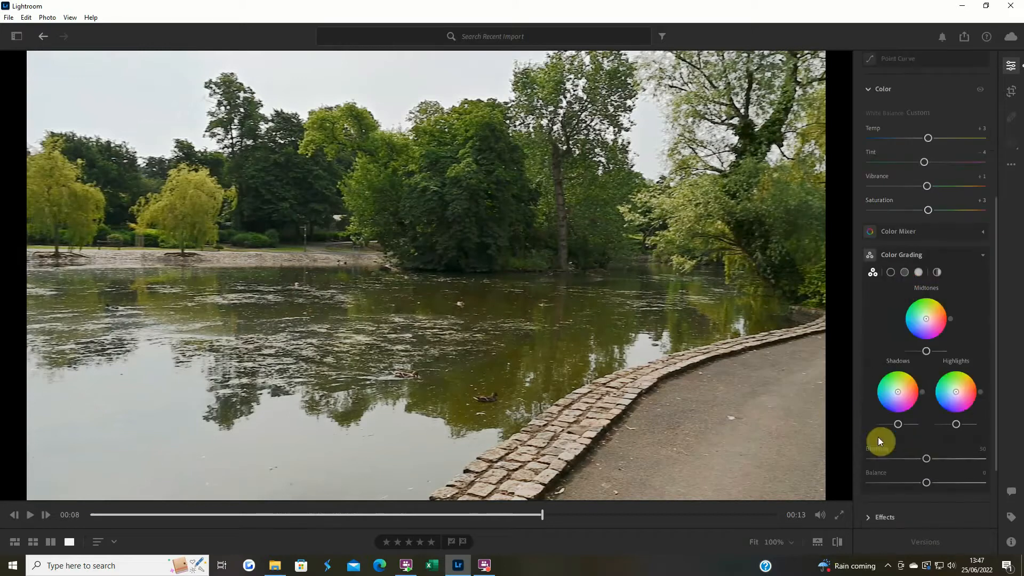
pyautogui.scroll(-4, 874, 337)
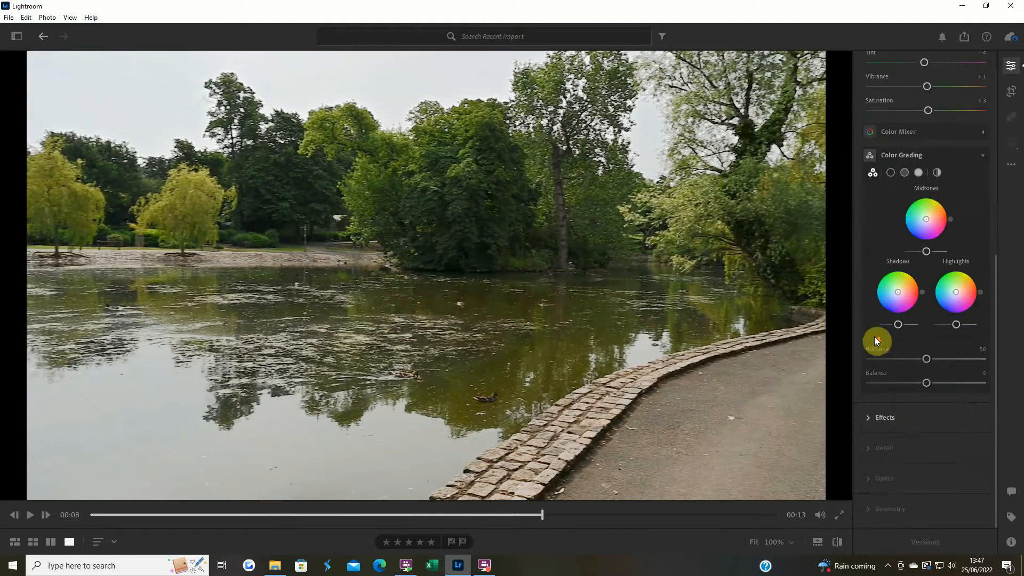
pyautogui.click(881, 418)
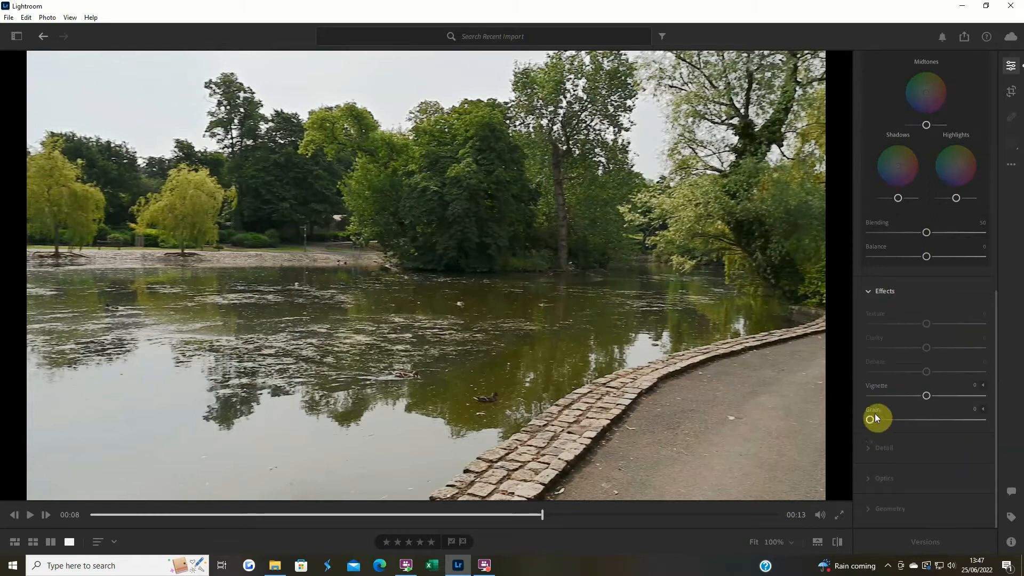
pyautogui.click(877, 293)
pyautogui.scroll(7, 875, 340)
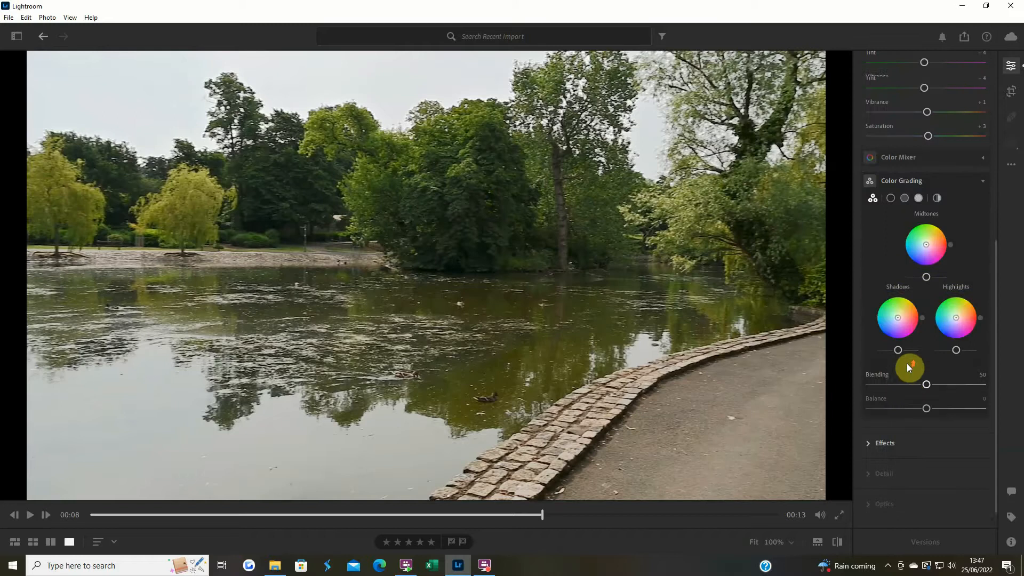
pyautogui.scroll(2, 908, 365)
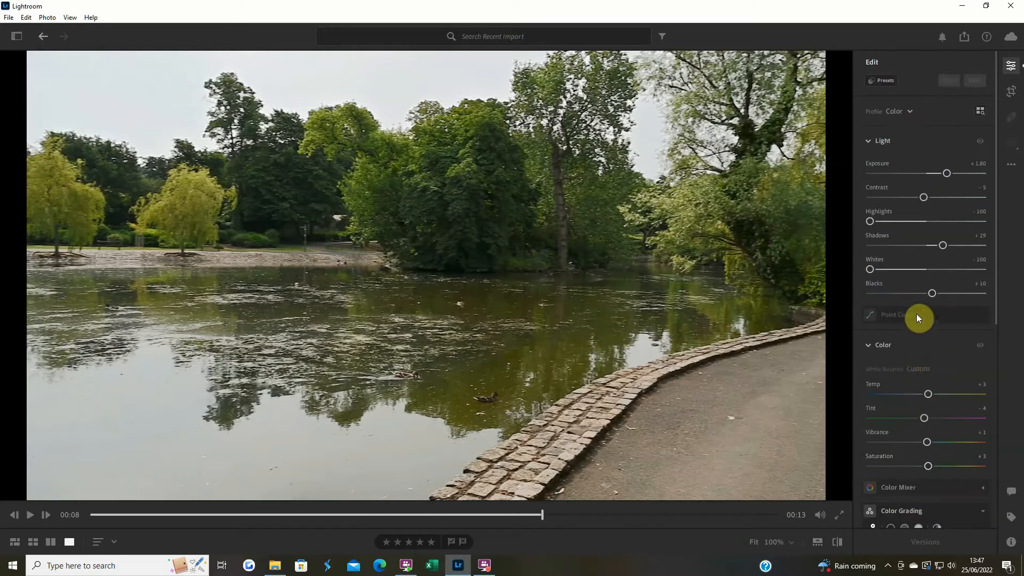
# Preview the clip's opening seconds in Trim & Rotate and trim its start to about 00:02
pyautogui.click(1012, 92)
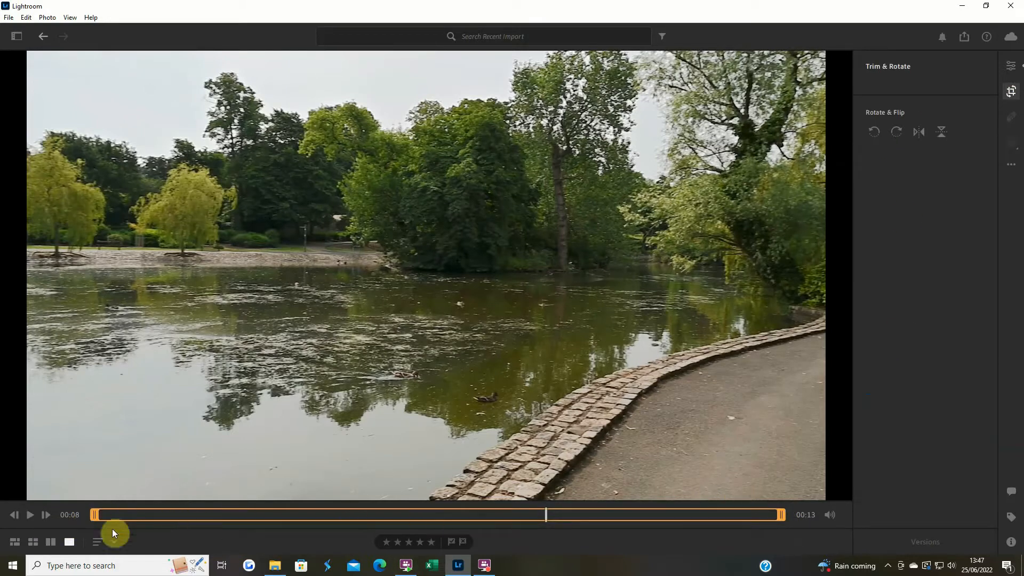
pyautogui.click(31, 515)
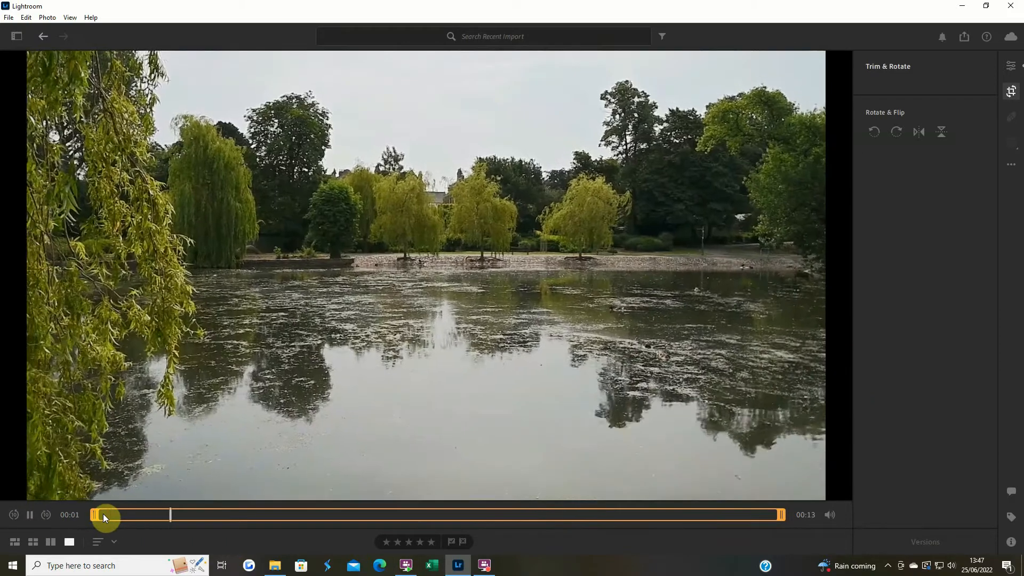
pyautogui.click(31, 515)
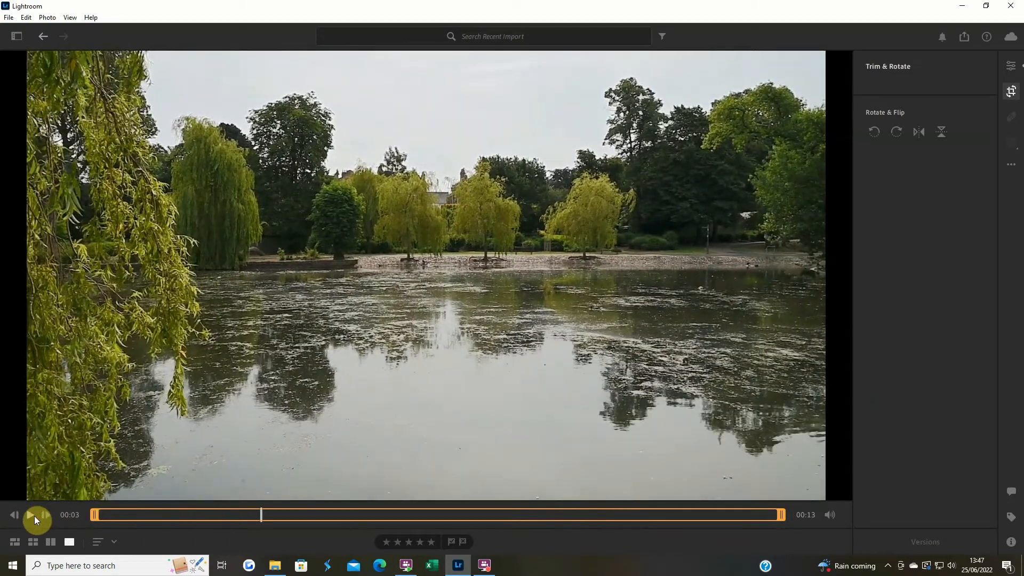
pyautogui.moveTo(262, 514); pyautogui.dragTo(143, 514)
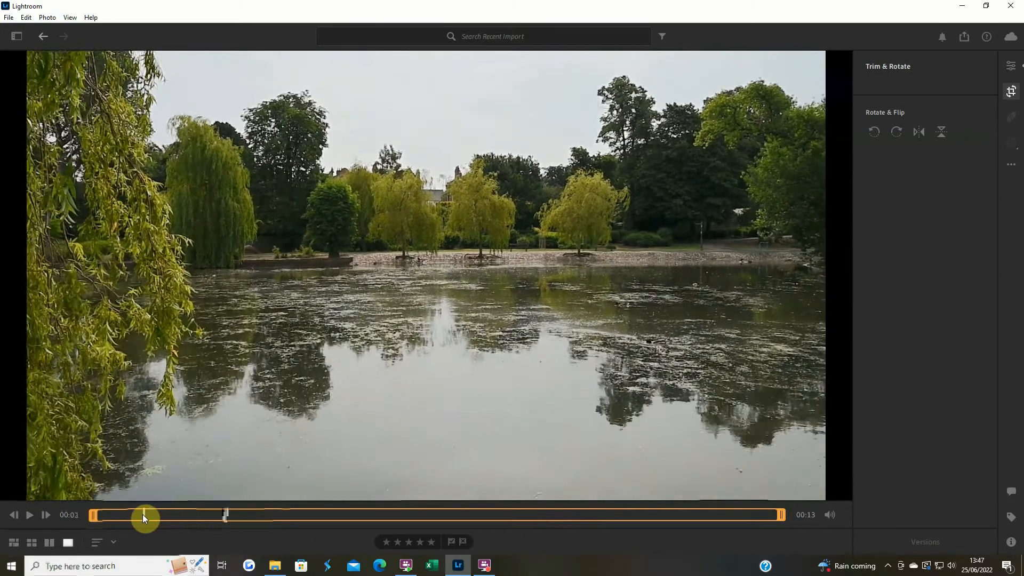
pyautogui.click(31, 516)
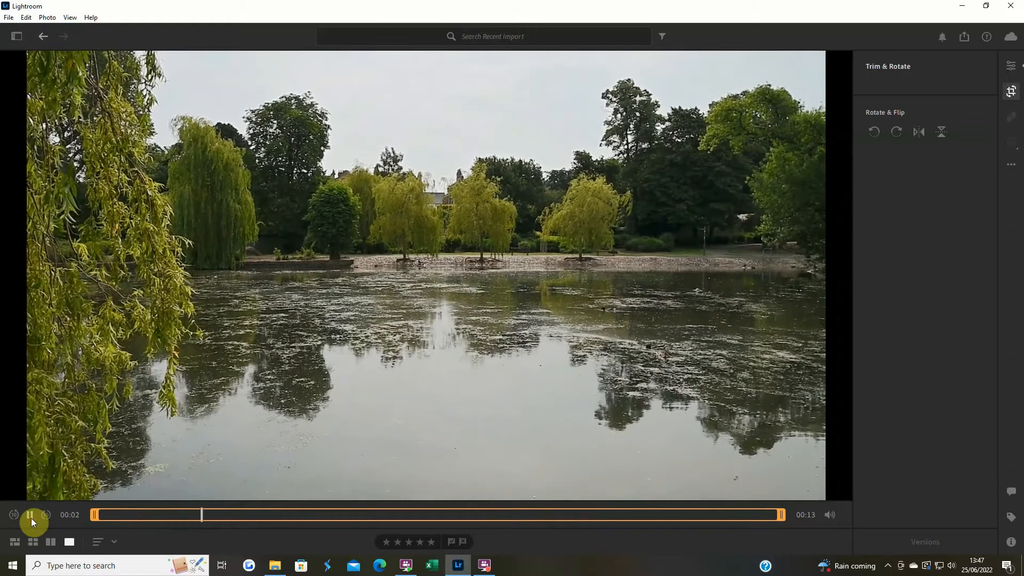
pyautogui.moveTo(93, 514); pyautogui.dragTo(120, 514)
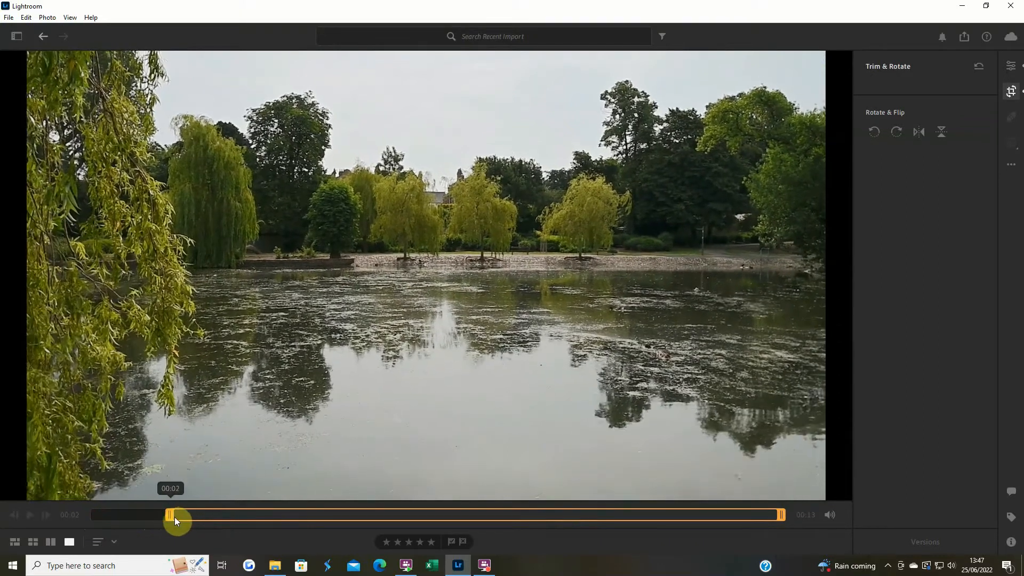
pyautogui.moveTo(190, 516); pyautogui.dragTo(212, 516)
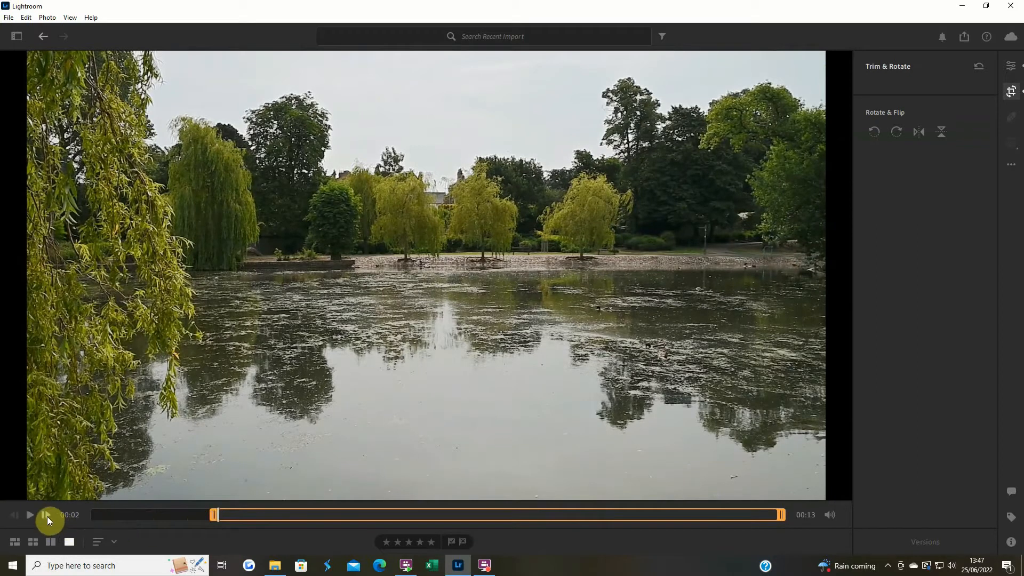
# Preview the clip from its new start and trim its end to about 00:12
pyautogui.click(29, 514)
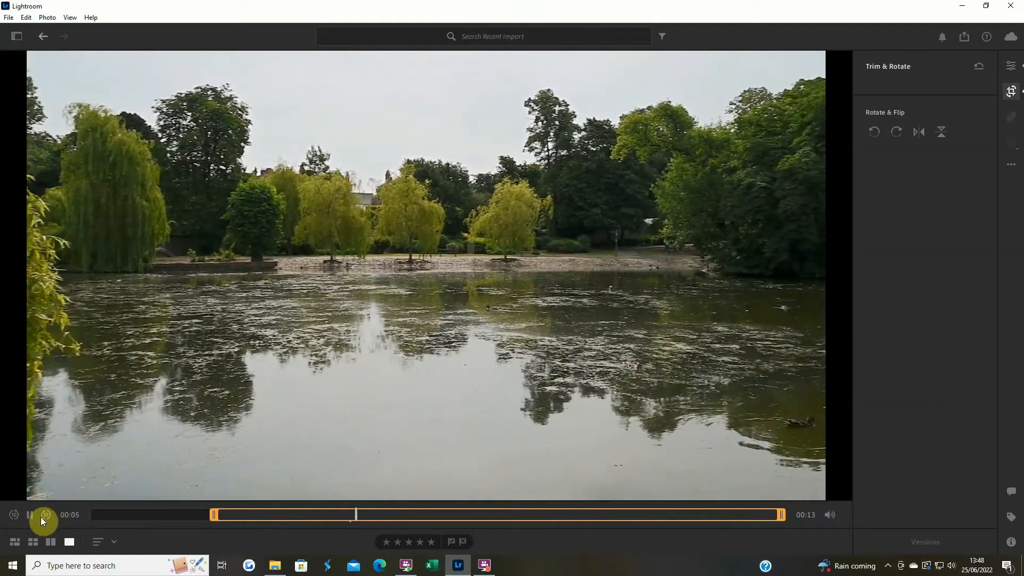
pyautogui.click(41, 516)
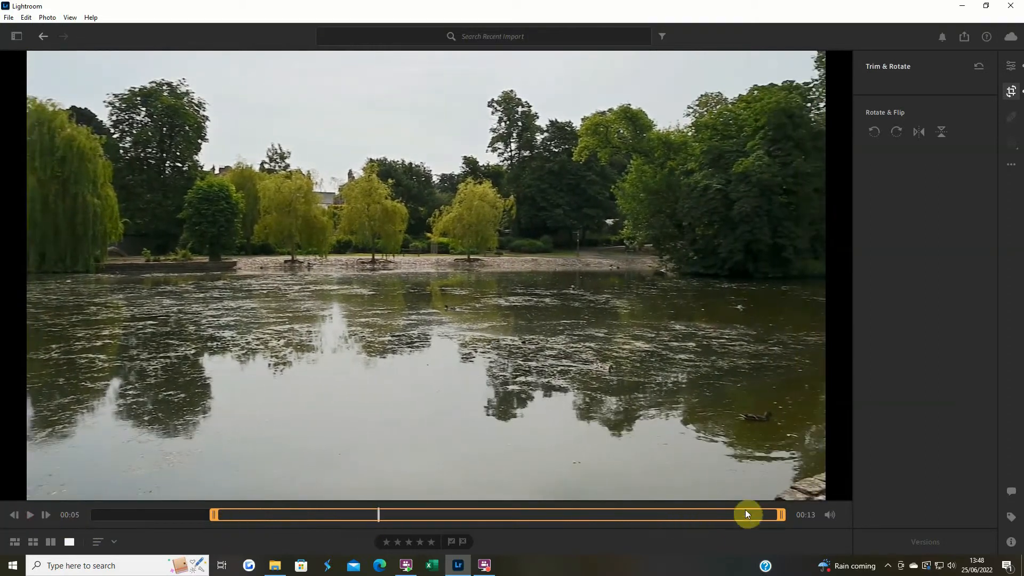
pyautogui.moveTo(776, 517); pyautogui.dragTo(747, 515)
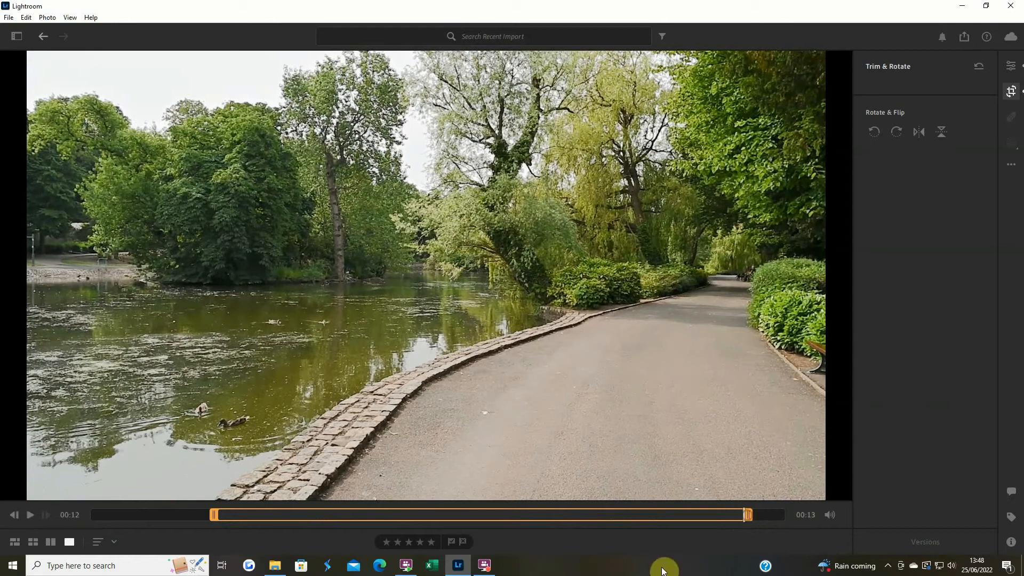
# Preview the trimmed lake clip and compare its edited version with the original during playback
pyautogui.click(30, 516)
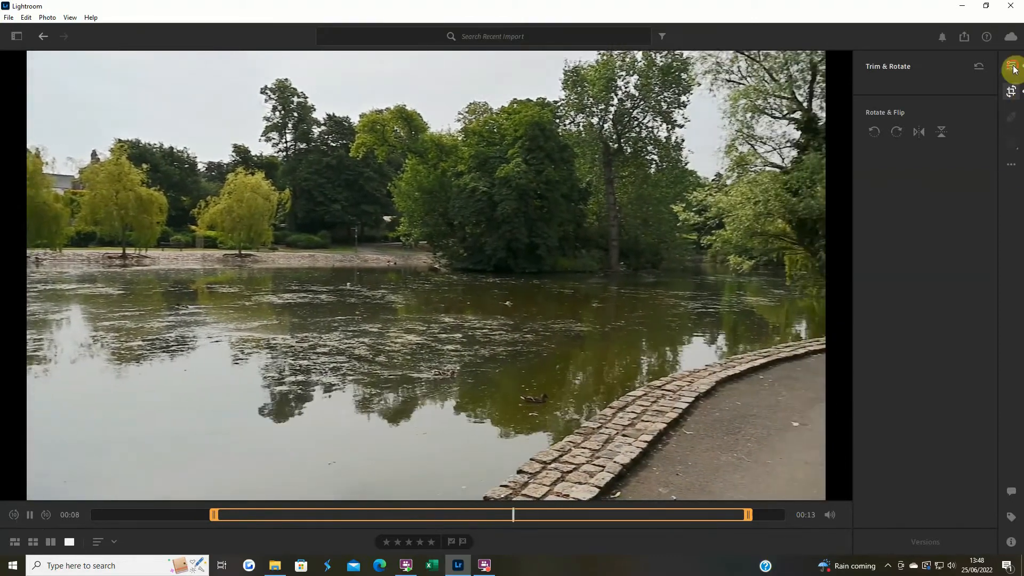
pyautogui.click(1012, 66)
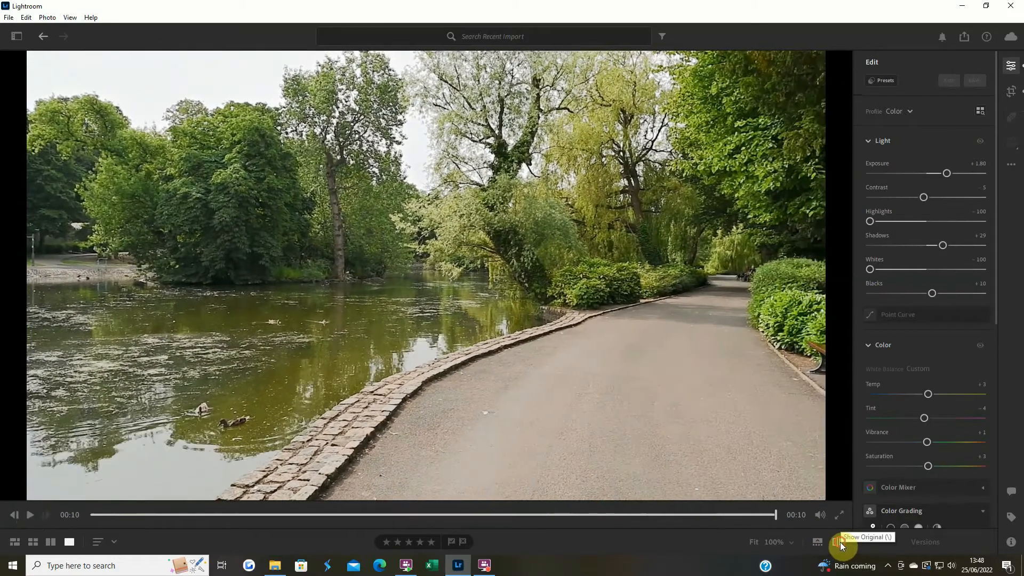
pyautogui.click(839, 541)
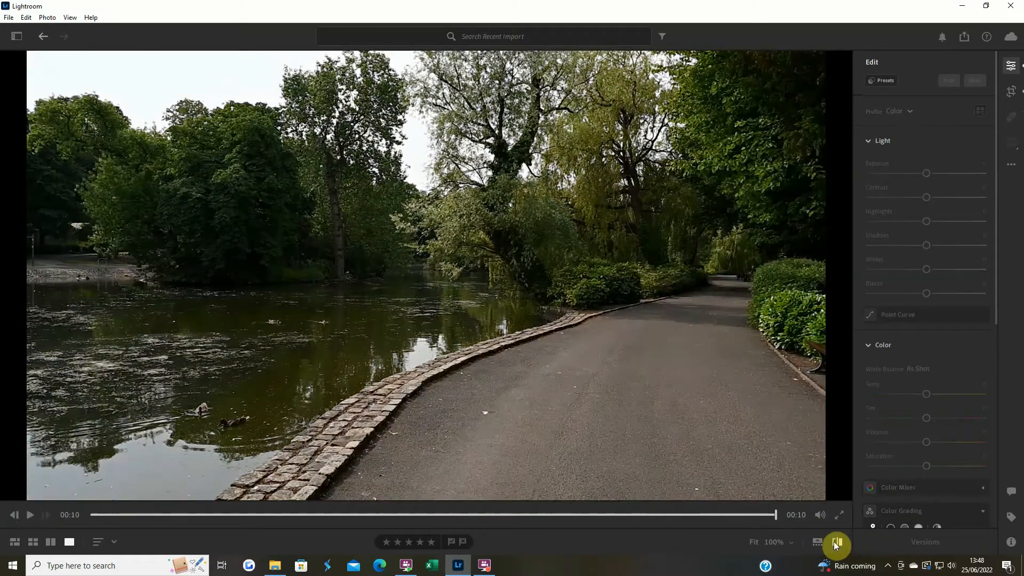
pyautogui.click(29, 515)
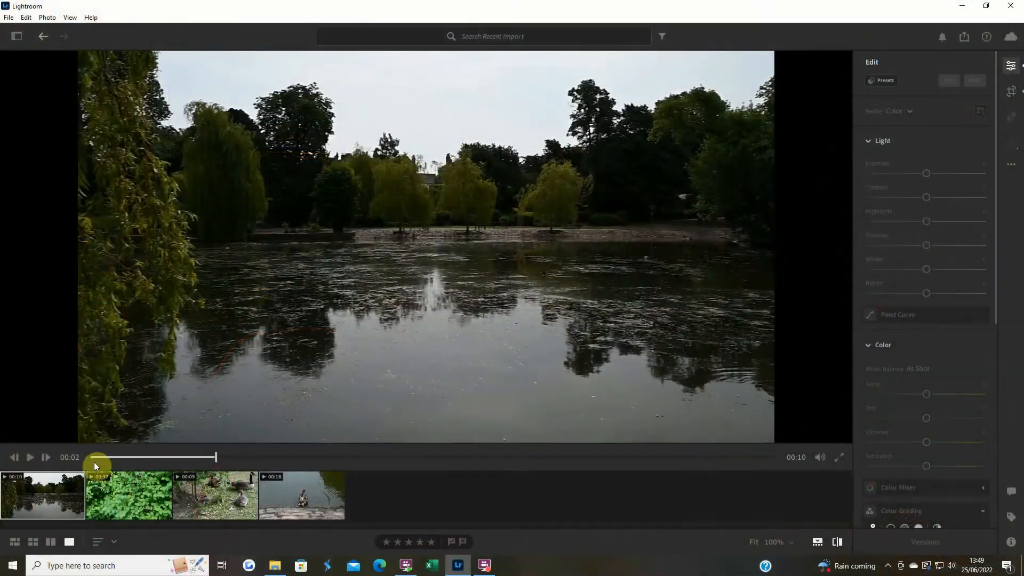
# Preview the second clip up to the swan and trim its start to about 00:16, removing the foliage footage
pyautogui.click(136, 507)
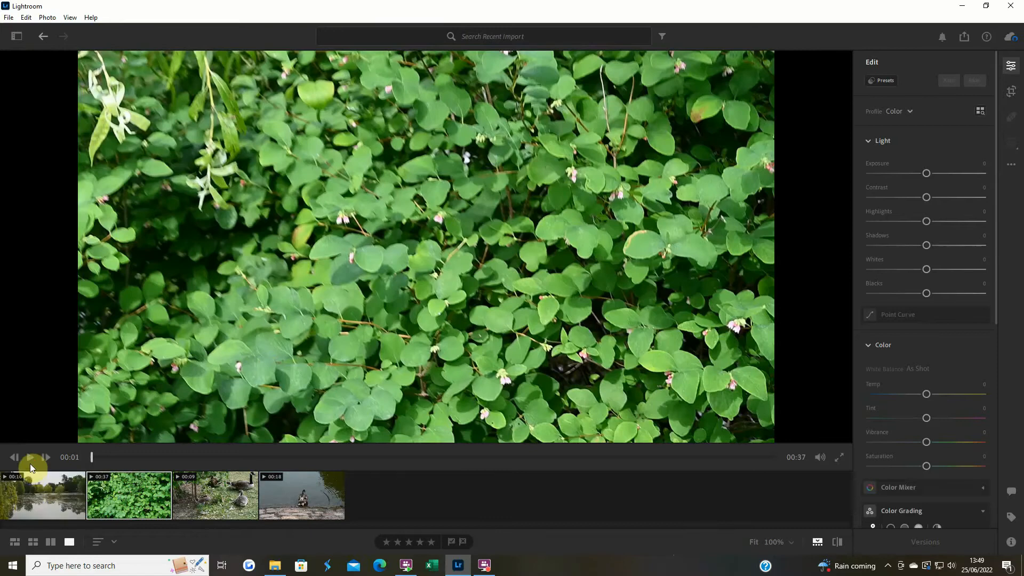
pyautogui.click(30, 460)
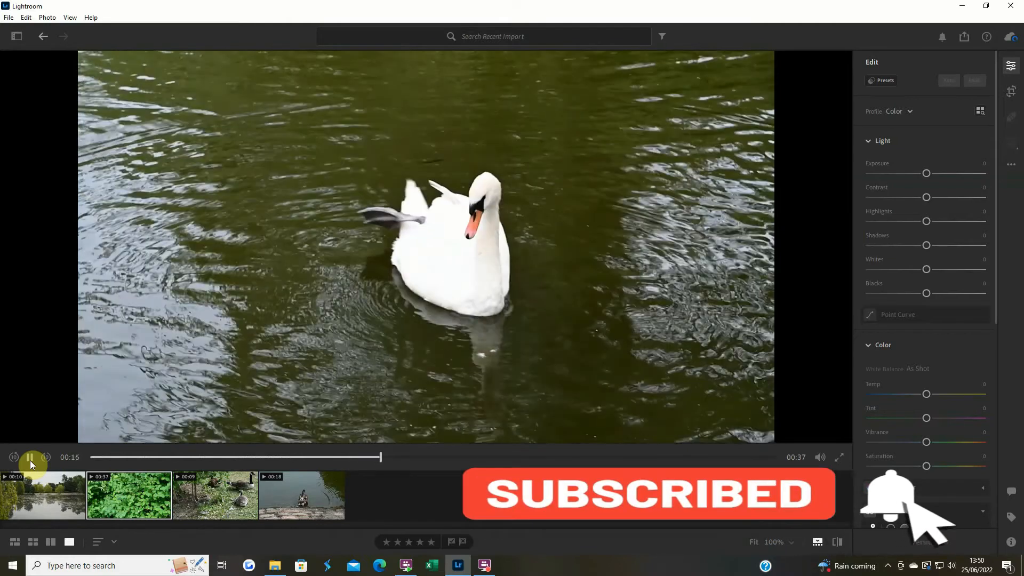
pyautogui.click(30, 460)
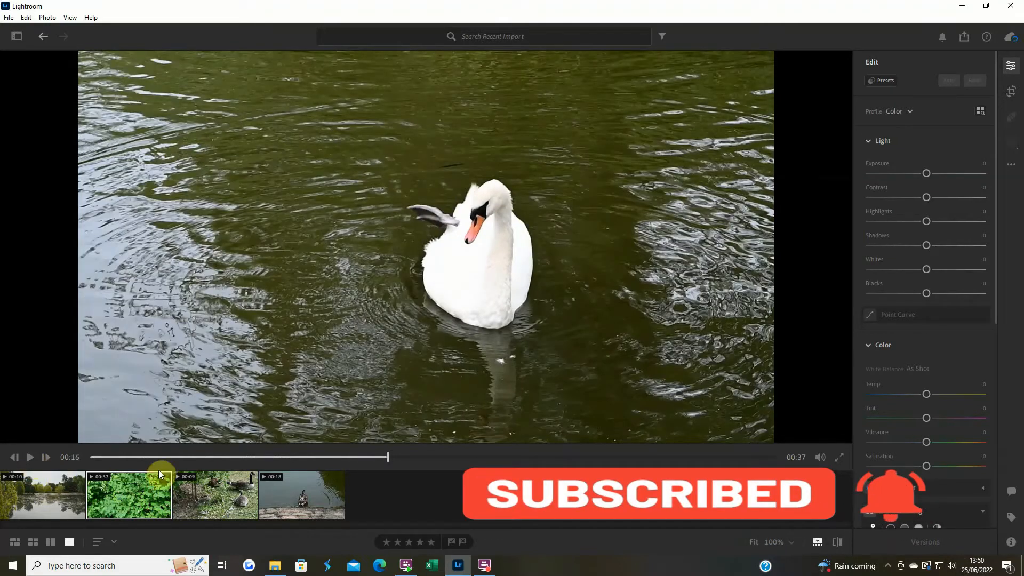
pyautogui.click(1011, 94)
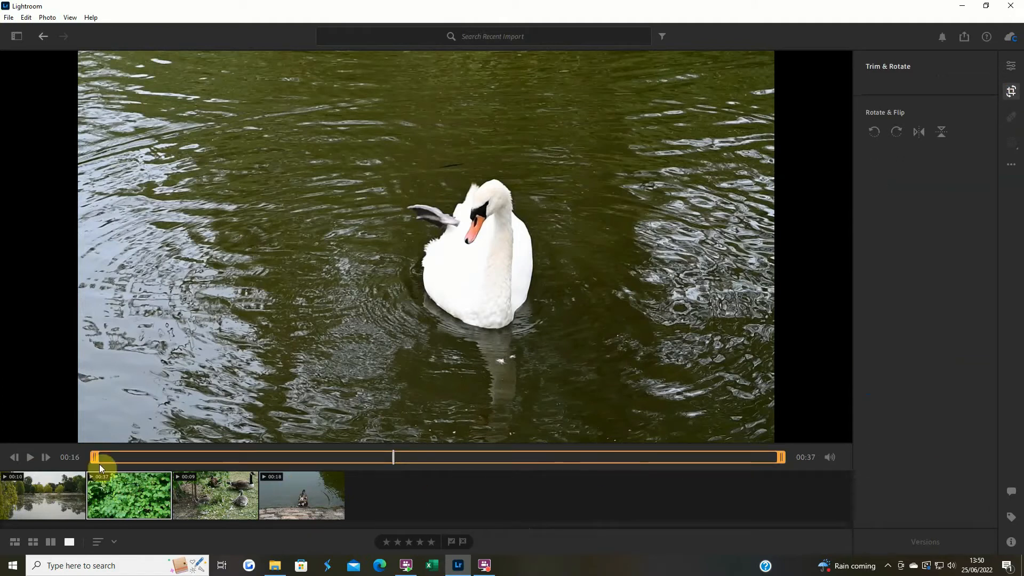
pyautogui.moveTo(95, 457); pyautogui.dragTo(390, 457)
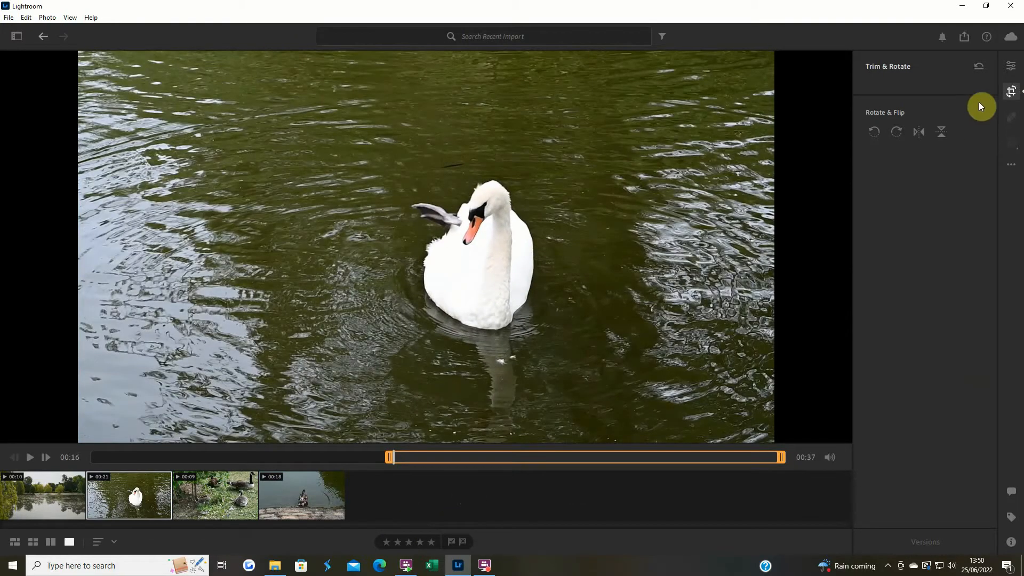
# Preview the swan clip from its new start and trim its end to leave a length of 00:18
pyautogui.click(1012, 68)
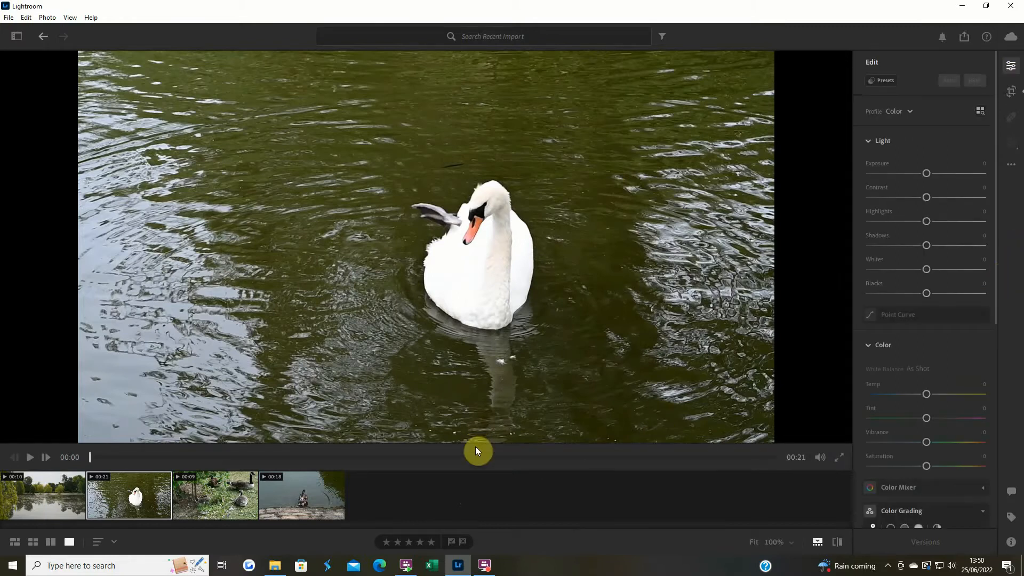
pyautogui.click(32, 456)
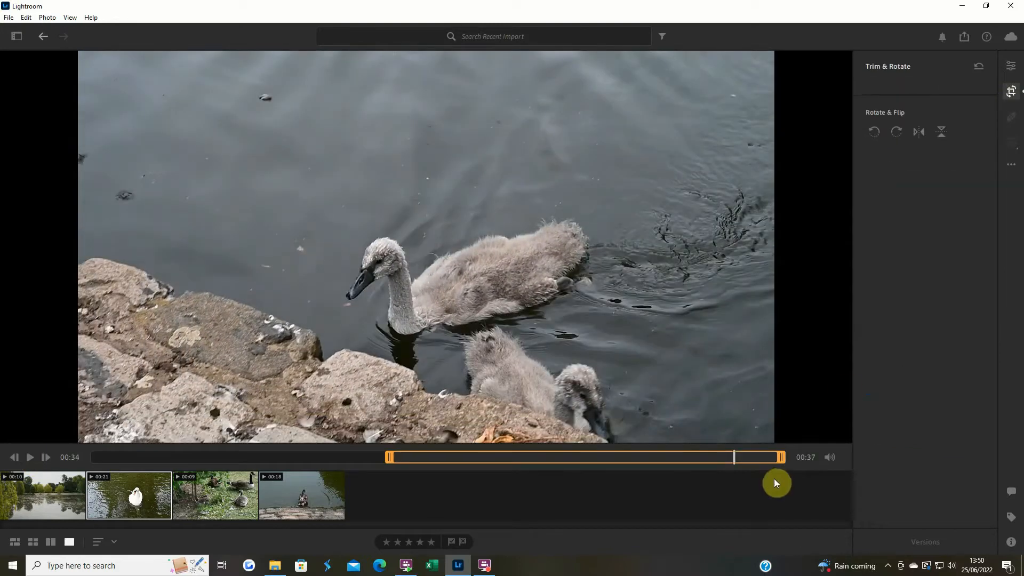
pyautogui.moveTo(782, 459); pyautogui.dragTo(727, 459)
pyautogui.click(1009, 66)
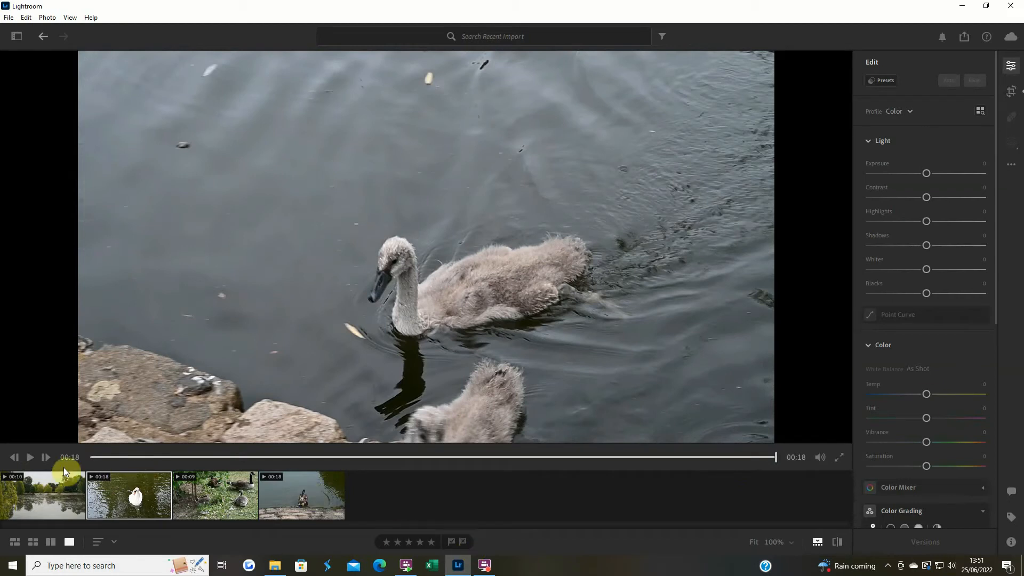
# At about 00:01 of the swan clip, set Highlights to -35, Whites to -25, Blacks to +16, Shadows to +13 and Exposure to +0.38
pyautogui.moveTo(115, 462); pyautogui.dragTo(122, 461)
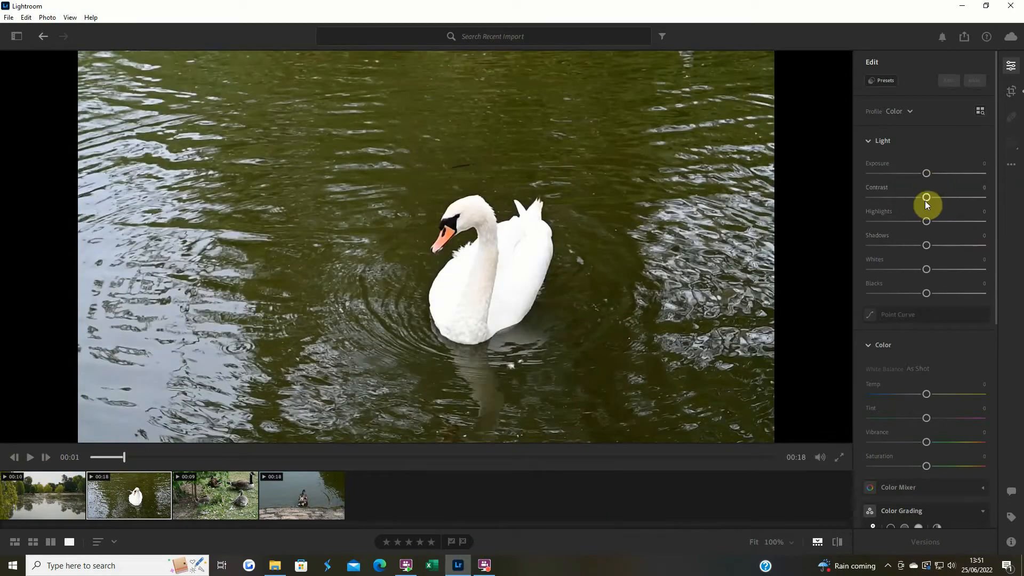
pyautogui.moveTo(924, 223); pyautogui.dragTo(913, 226)
pyautogui.moveTo(926, 270); pyautogui.dragTo(911, 273)
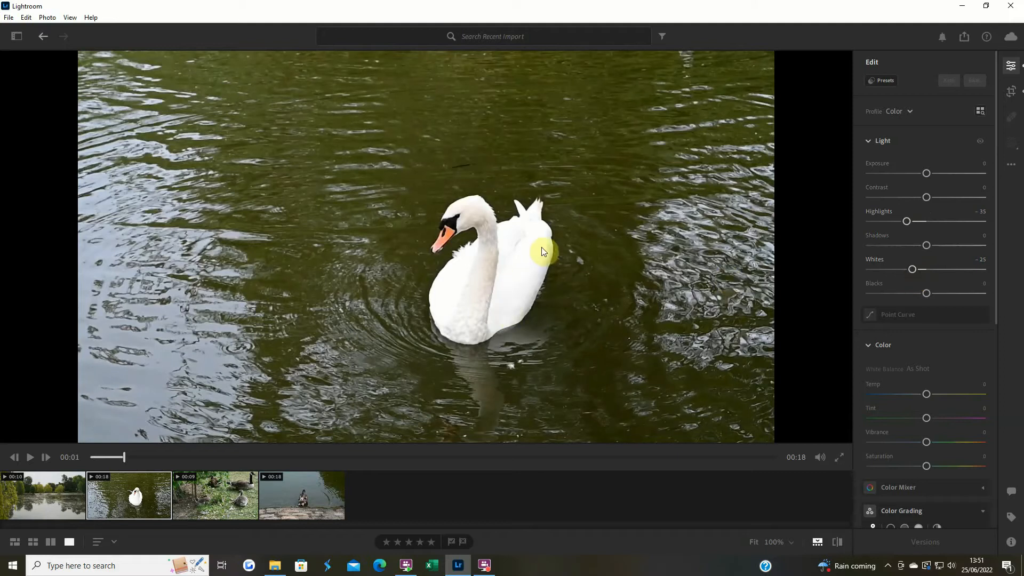
pyautogui.moveTo(927, 294); pyautogui.dragTo(935, 293)
pyautogui.moveTo(929, 246); pyautogui.dragTo(936, 245)
pyautogui.moveTo(926, 175); pyautogui.dragTo(931, 175)
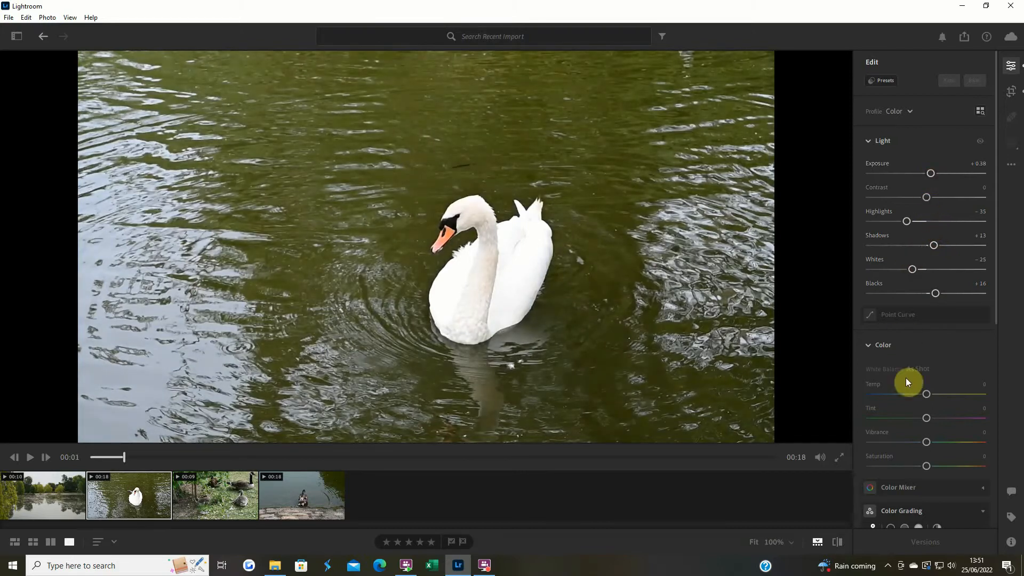
# Set the swan clip's Temp, Vibrance and Saturation to +3 each, and copy its edit settings
pyautogui.moveTo(929, 394); pyautogui.dragTo(931, 394)
pyautogui.moveTo(927, 446); pyautogui.dragTo(929, 466)
pyautogui.click(1011, 164)
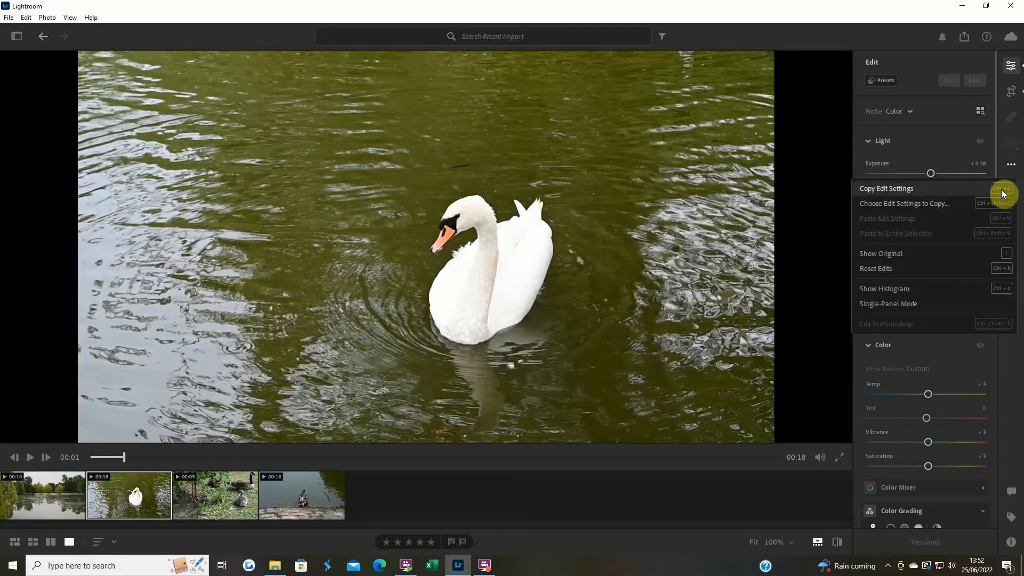
pyautogui.click(897, 188)
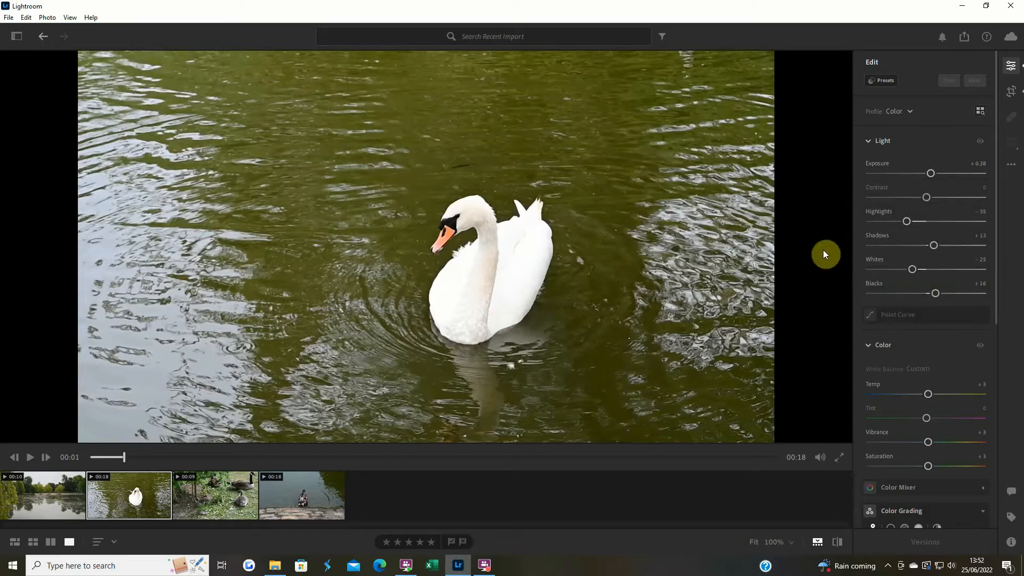
# Preview the geese clip's opening seconds and trim its start to about 00:03
pyautogui.click(222, 498)
pyautogui.click(34, 458)
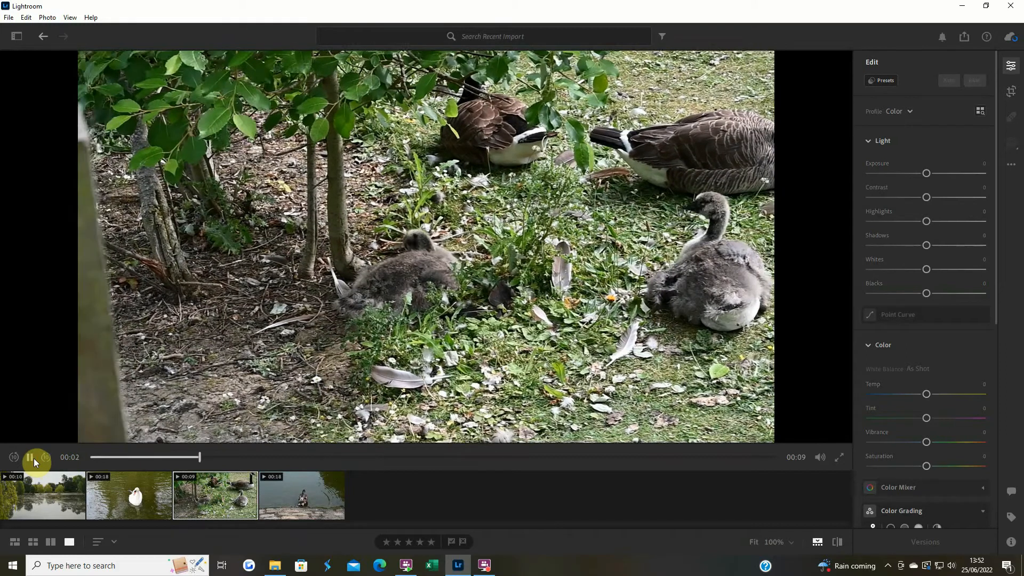
pyautogui.click(33, 459)
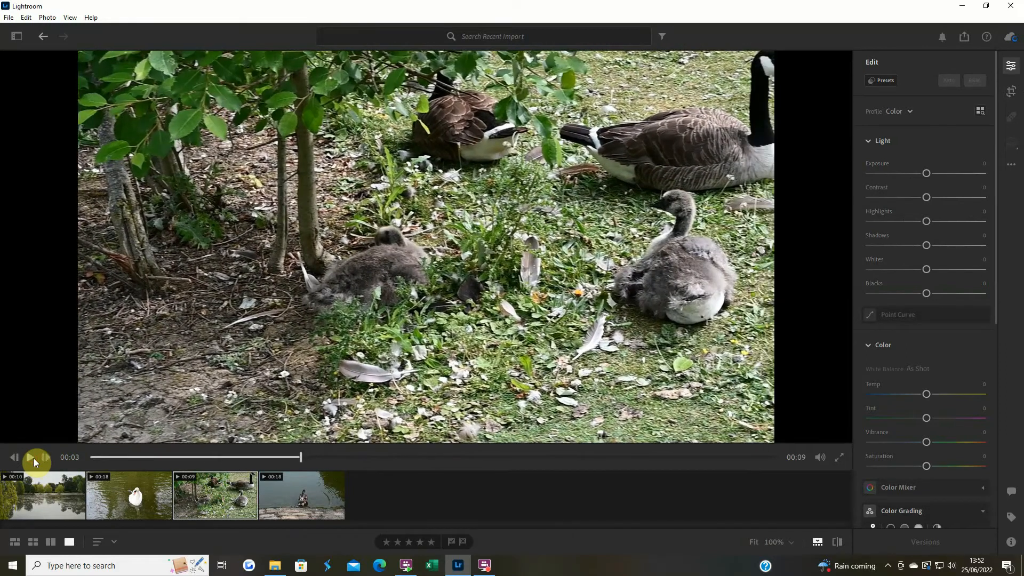
pyautogui.click(1011, 91)
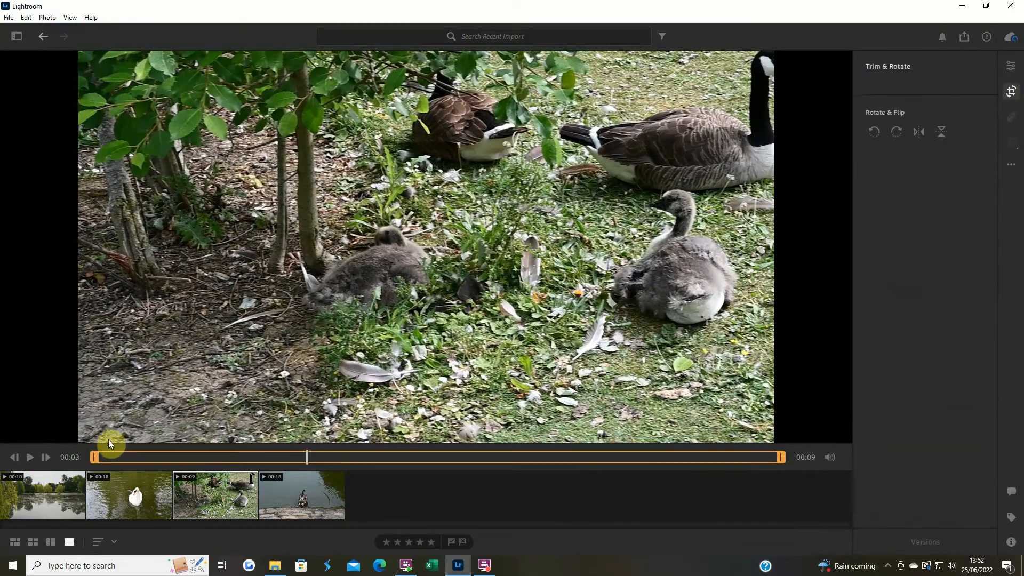
pyautogui.moveTo(98, 456); pyautogui.dragTo(307, 457)
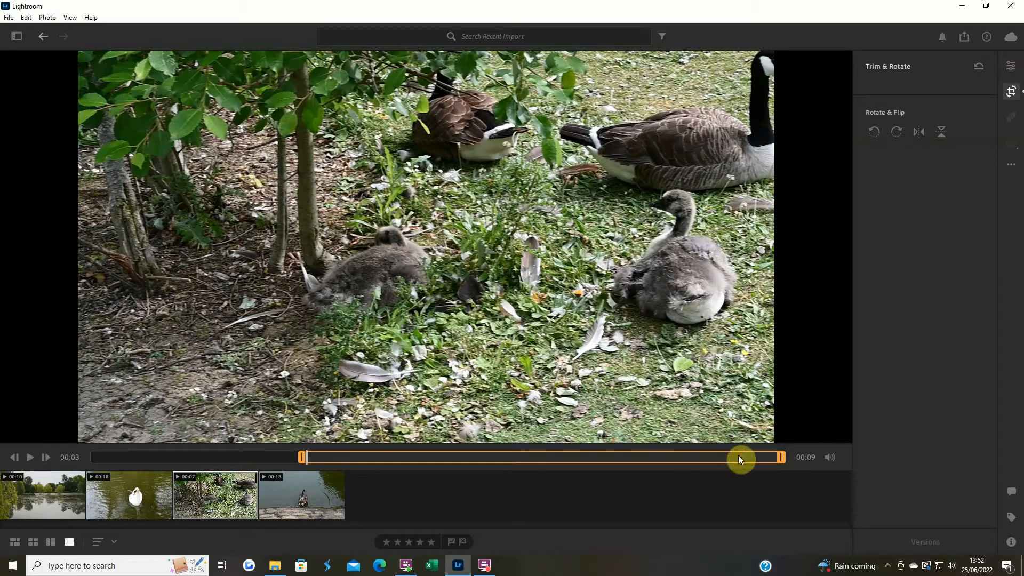
# Check the geese clip's closing seconds and trim its end to about 00:08
pyautogui.click(760, 457)
pyautogui.moveTo(749, 462); pyautogui.dragTo(698, 464)
pyautogui.moveTo(781, 460); pyautogui.dragTo(705, 460)
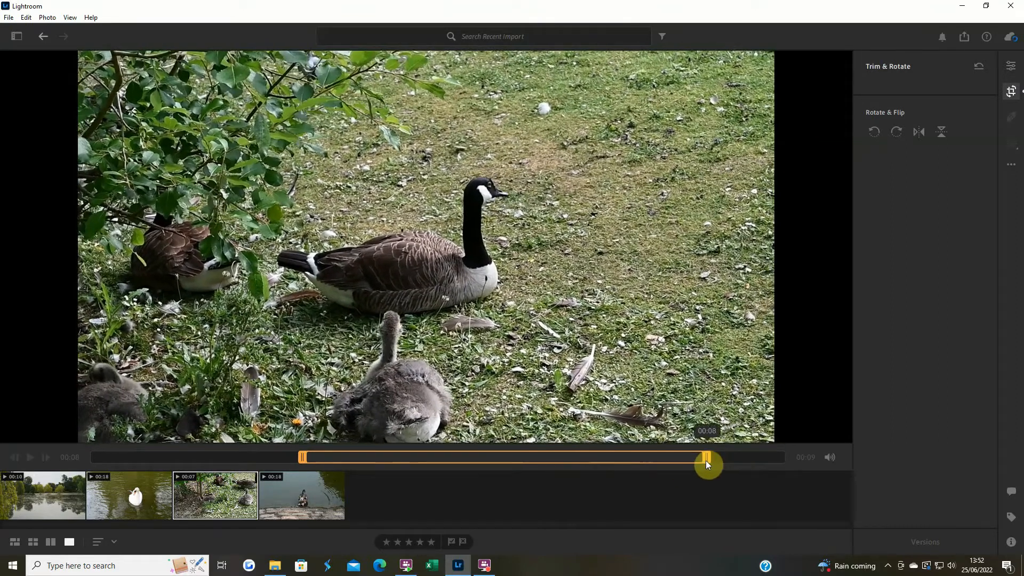
pyautogui.click(1016, 65)
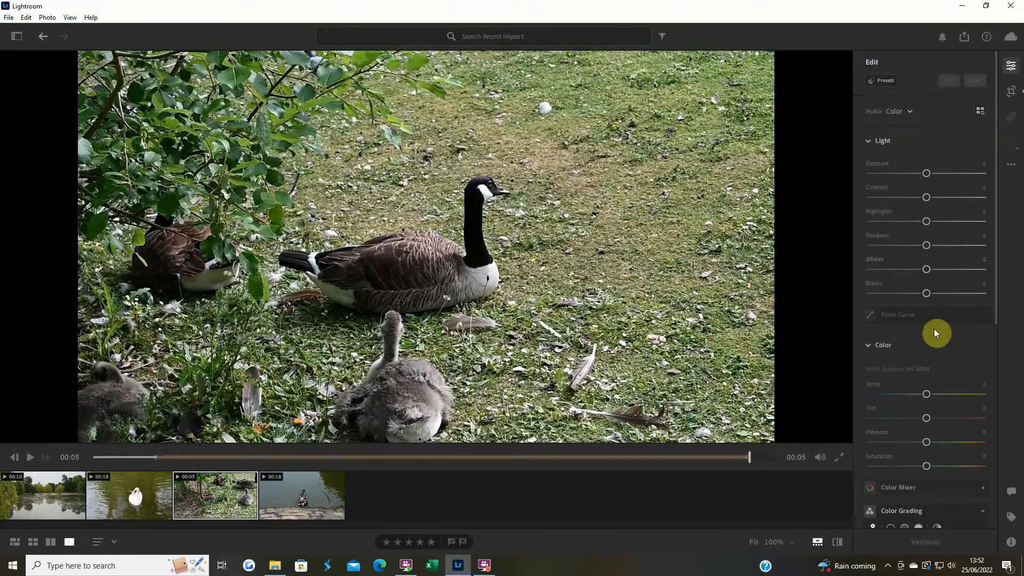
# Set the geese clip's Exposure to +0.52, Contrast to +16, Highlights to -16, Shadows to +10, Whites to -11 and Blacks to -14
pyautogui.moveTo(927, 173); pyautogui.dragTo(933, 172)
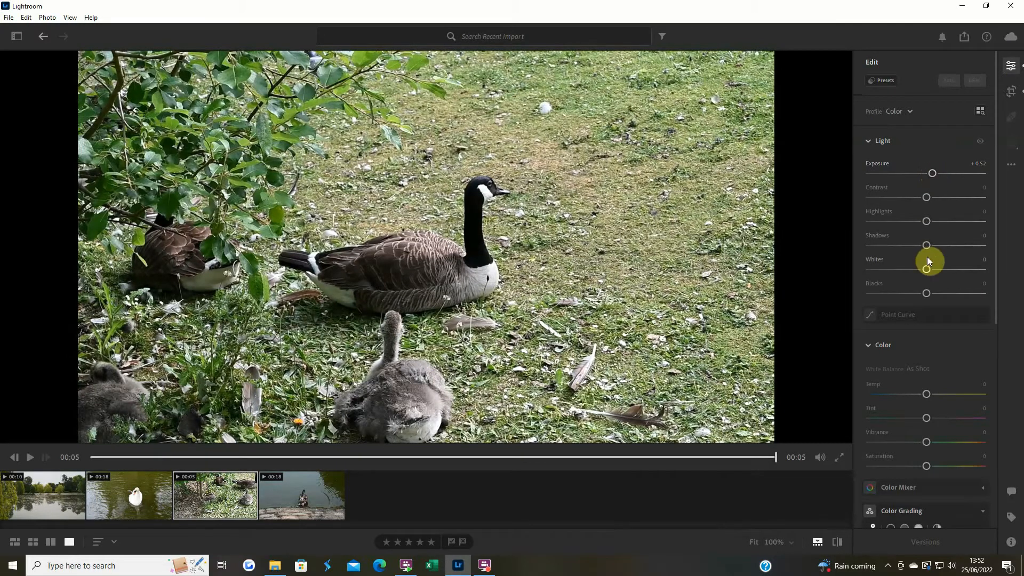
pyautogui.moveTo(926, 268); pyautogui.dragTo(921, 267)
pyautogui.moveTo(928, 224); pyautogui.dragTo(925, 248)
pyautogui.moveTo(928, 200); pyautogui.dragTo(929, 198)
pyautogui.moveTo(926, 294); pyautogui.dragTo(920, 293)
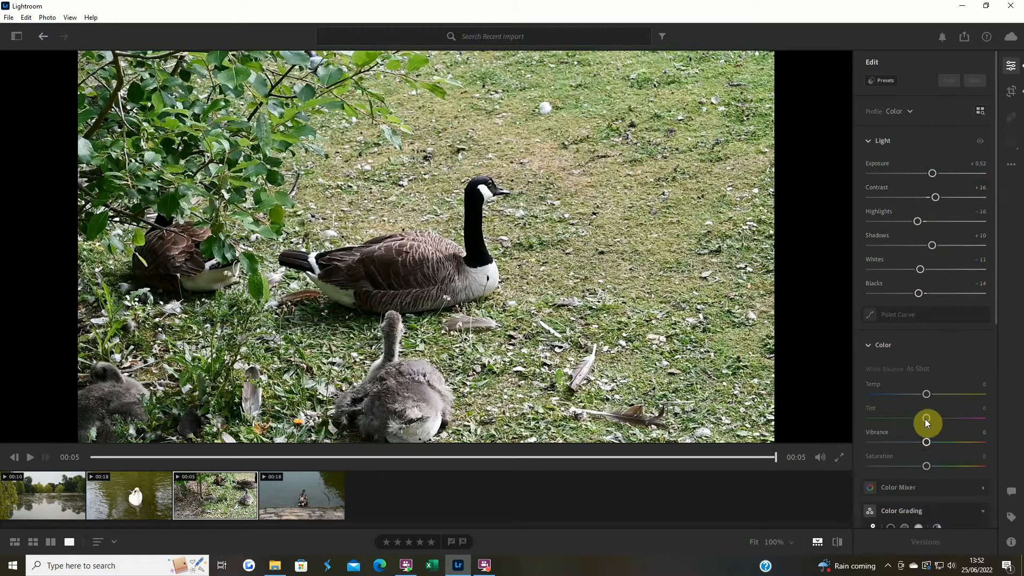
# Set the geese clip's Temp to +5, Tint to -1, Vibrance to +7 and Saturation to +4
pyautogui.moveTo(929, 395); pyautogui.dragTo(930, 395)
pyautogui.click(925, 444)
pyautogui.moveTo(926, 418); pyautogui.dragTo(924, 417)
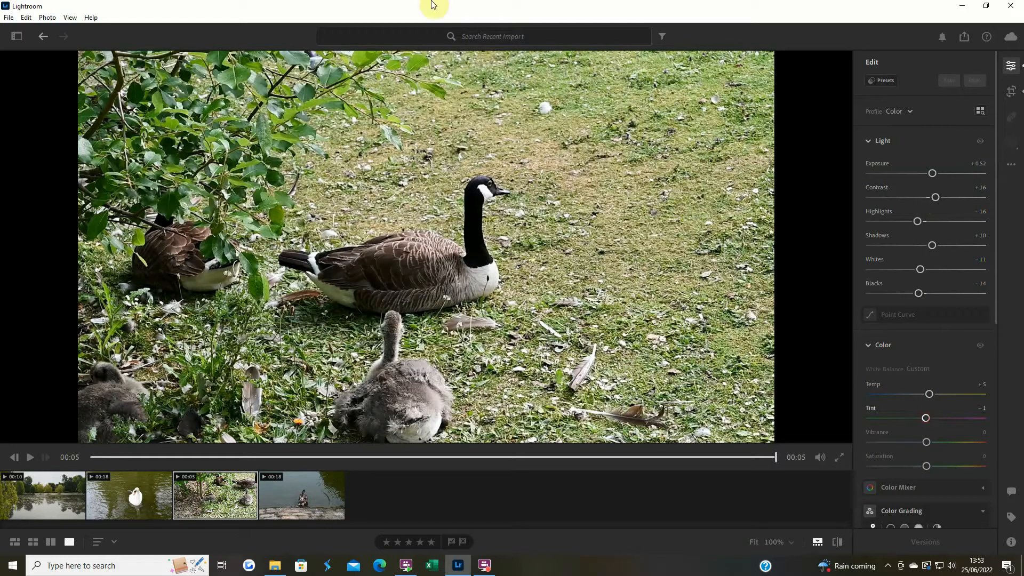
pyautogui.moveTo(928, 446); pyautogui.dragTo(929, 466)
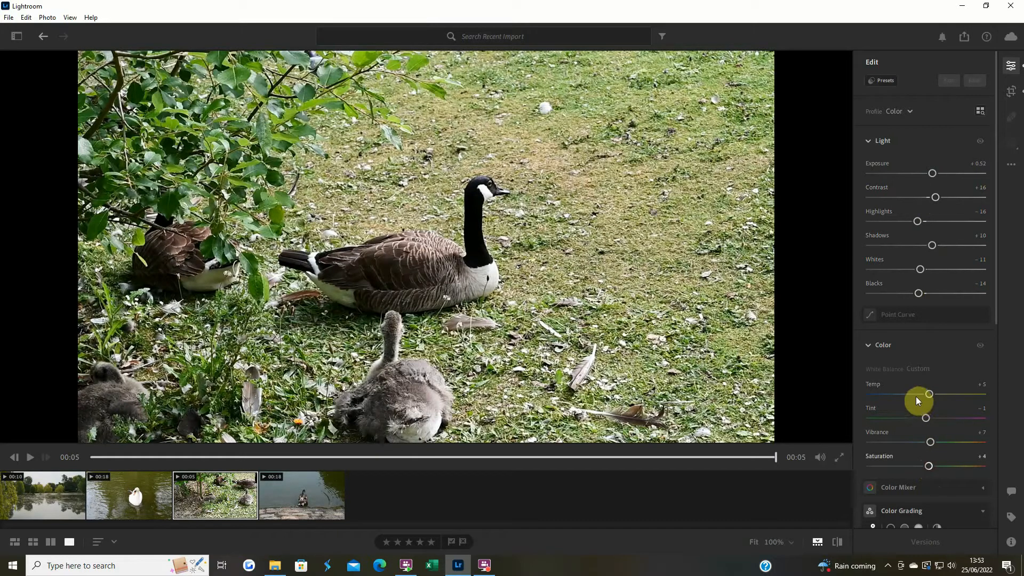
# Compare the edited geese clip with its original version
pyautogui.click(834, 540)
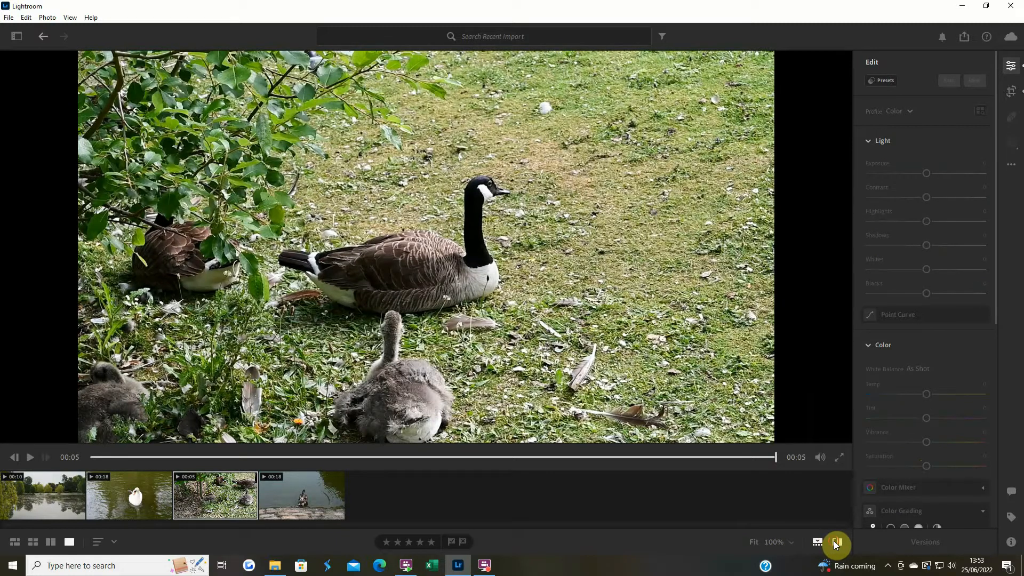
pyautogui.click(835, 540)
pyautogui.click(835, 540)
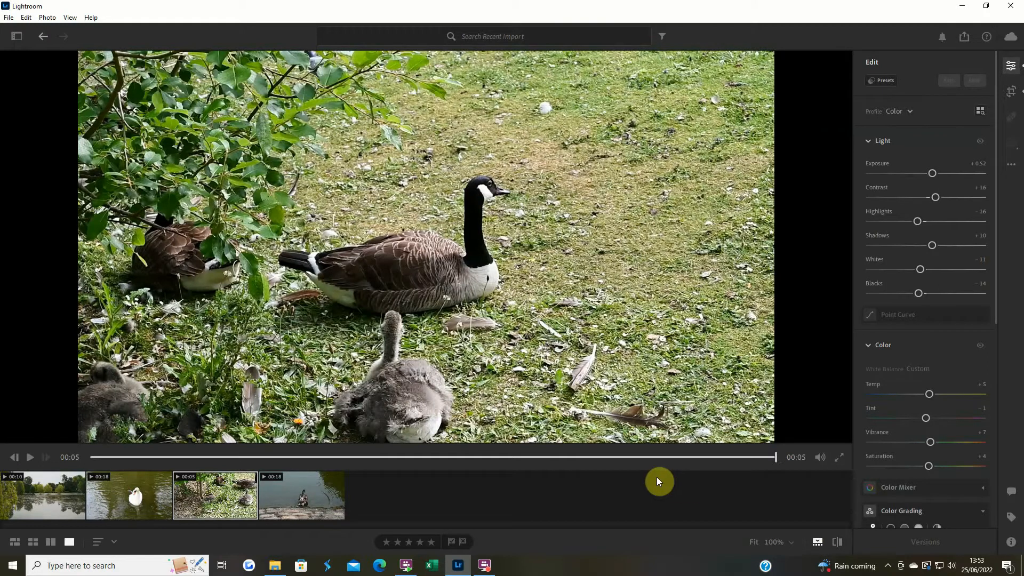
# Play through the duck clip and trim its end to about 00:07, before the shot pans to open water
pyautogui.click(289, 495)
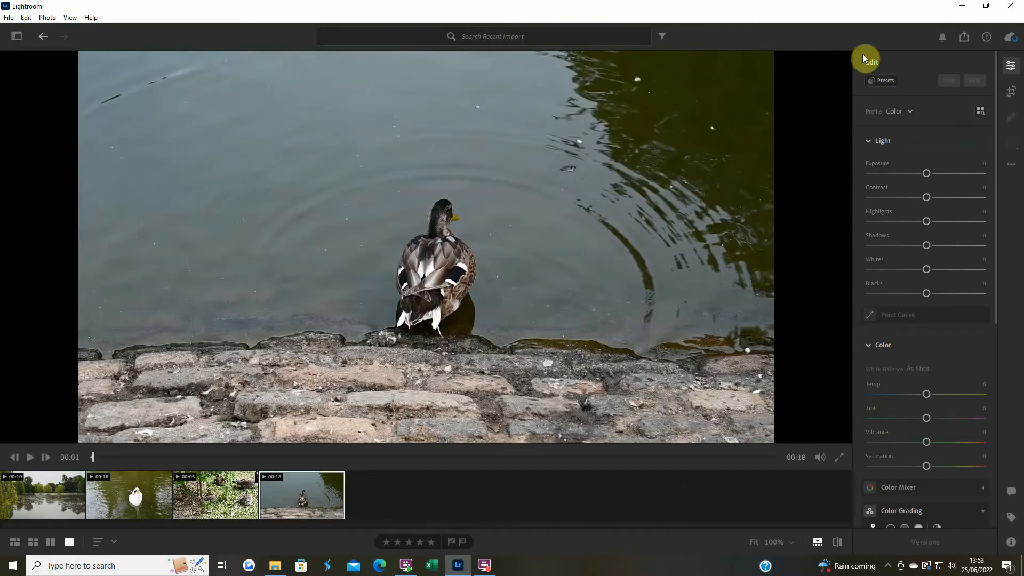
pyautogui.click(1012, 91)
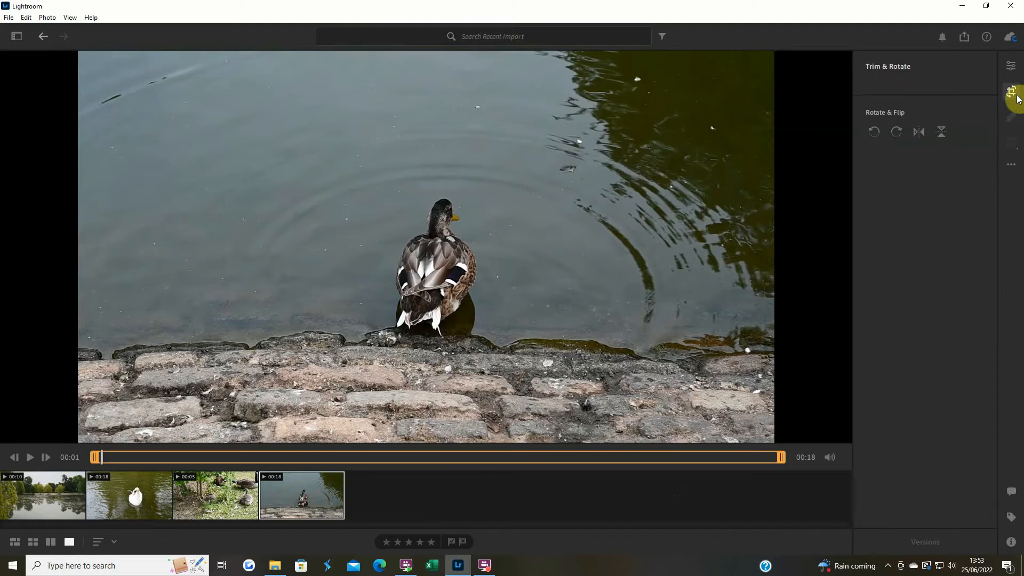
pyautogui.click(31, 457)
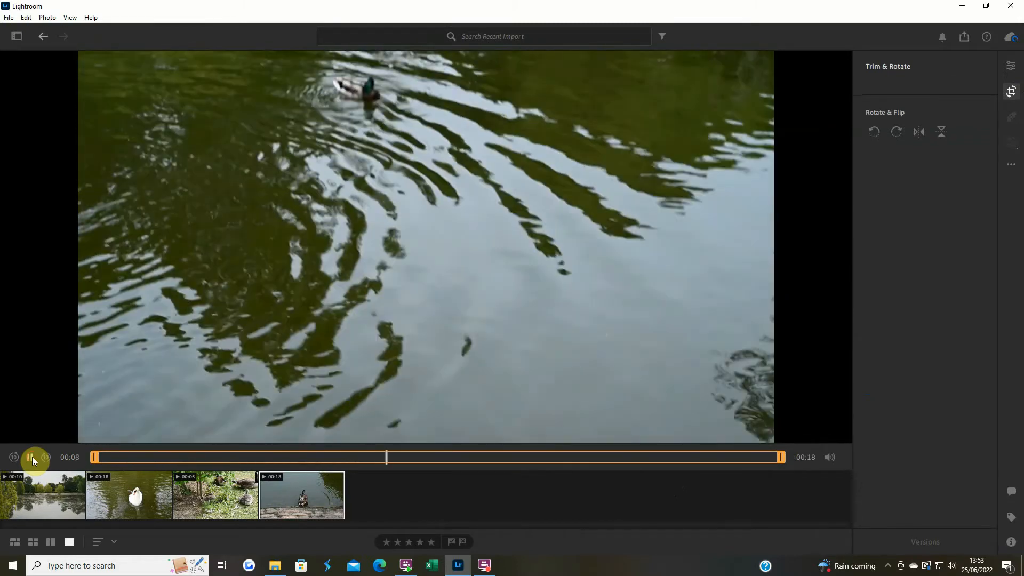
pyautogui.click(30, 457)
pyautogui.click(32, 456)
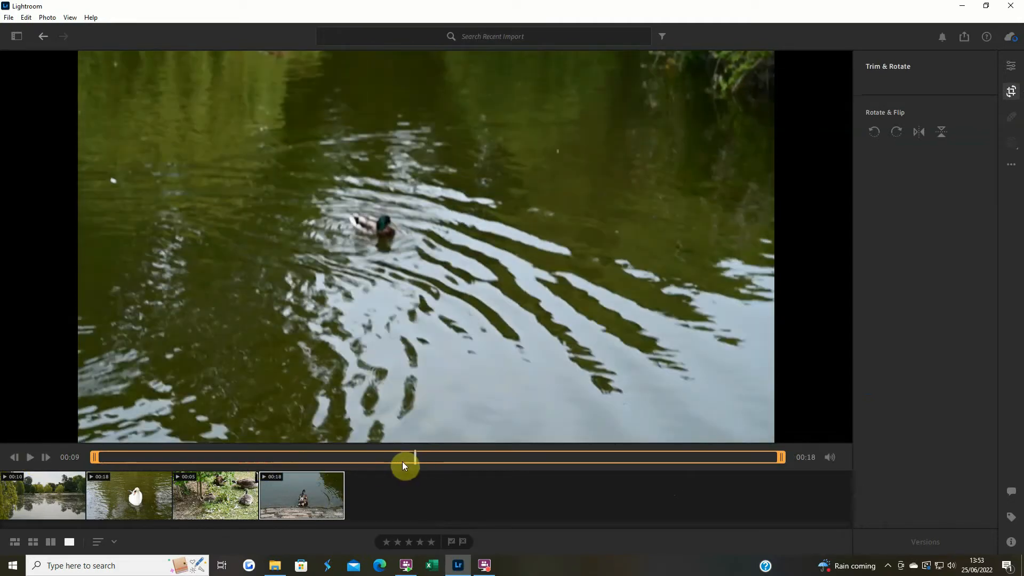
pyautogui.moveTo(413, 459); pyautogui.dragTo(365, 459)
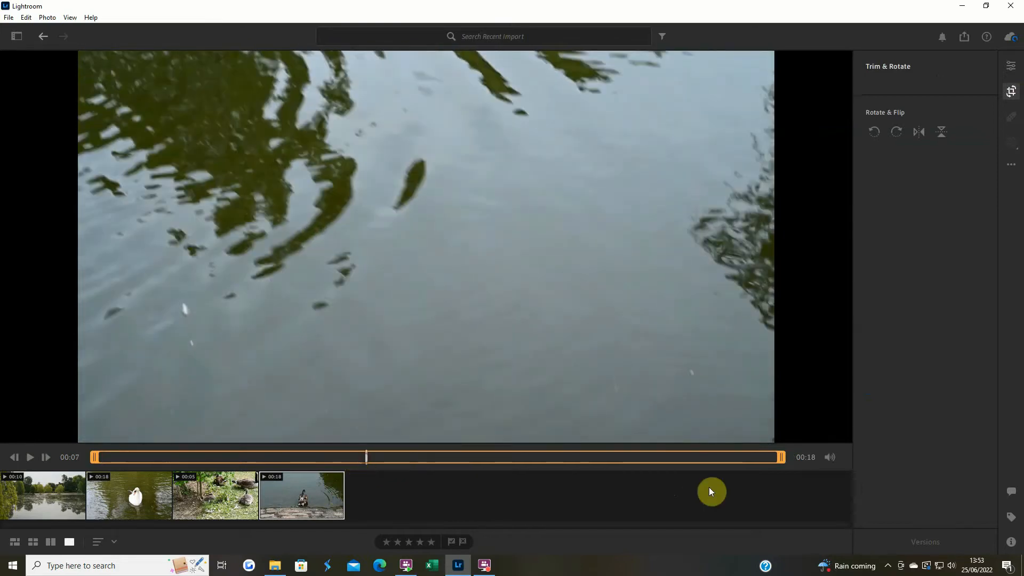
pyautogui.moveTo(778, 457); pyautogui.dragTo(370, 457)
# Set the duck clip's Exposure to +0.24, Contrast to +8, Highlights to +15, Shadows to +12, Whites to +23 and Blacks to -10
pyautogui.click(1010, 67)
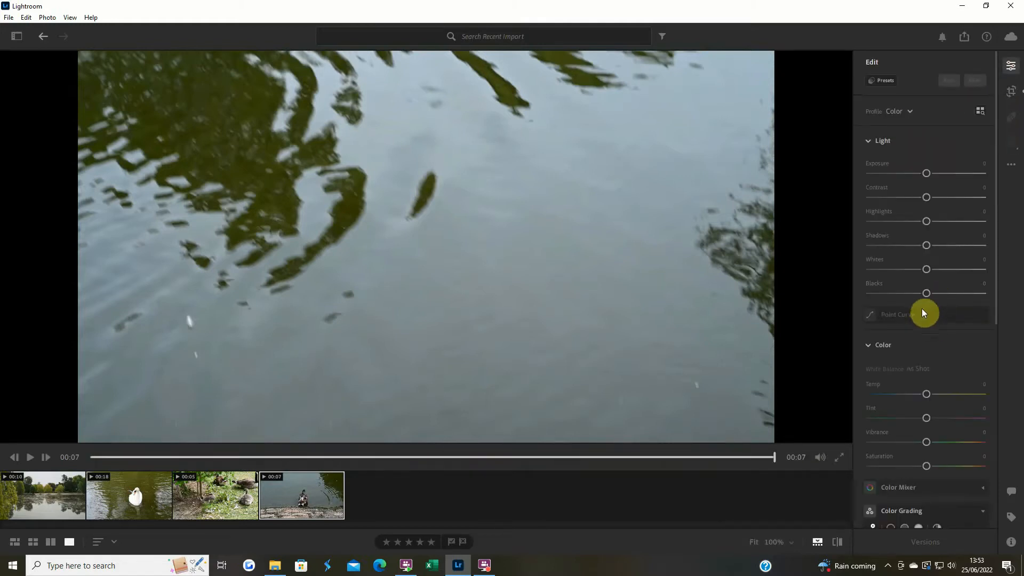
pyautogui.click(95, 457)
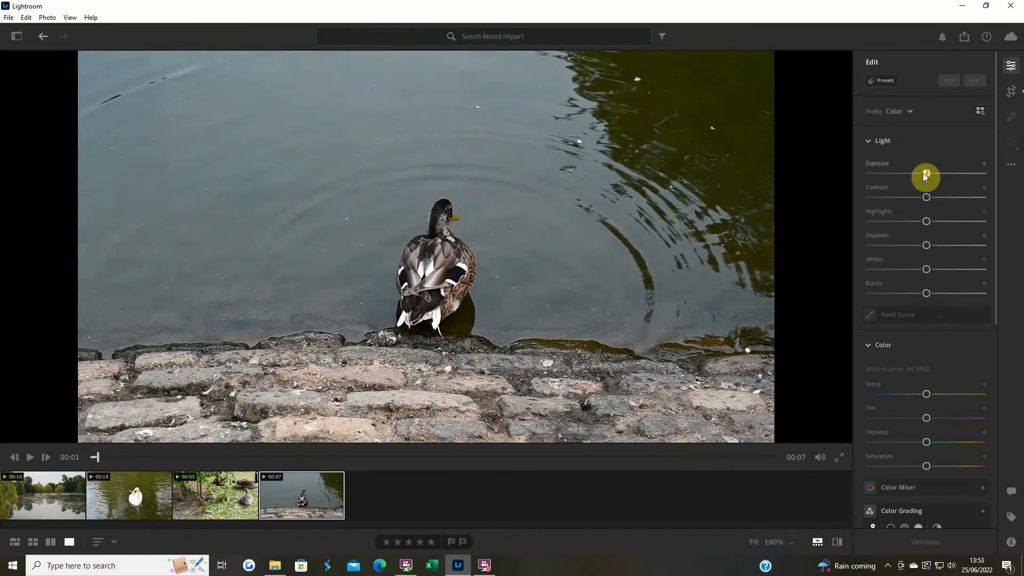
pyautogui.moveTo(924, 174); pyautogui.dragTo(932, 219)
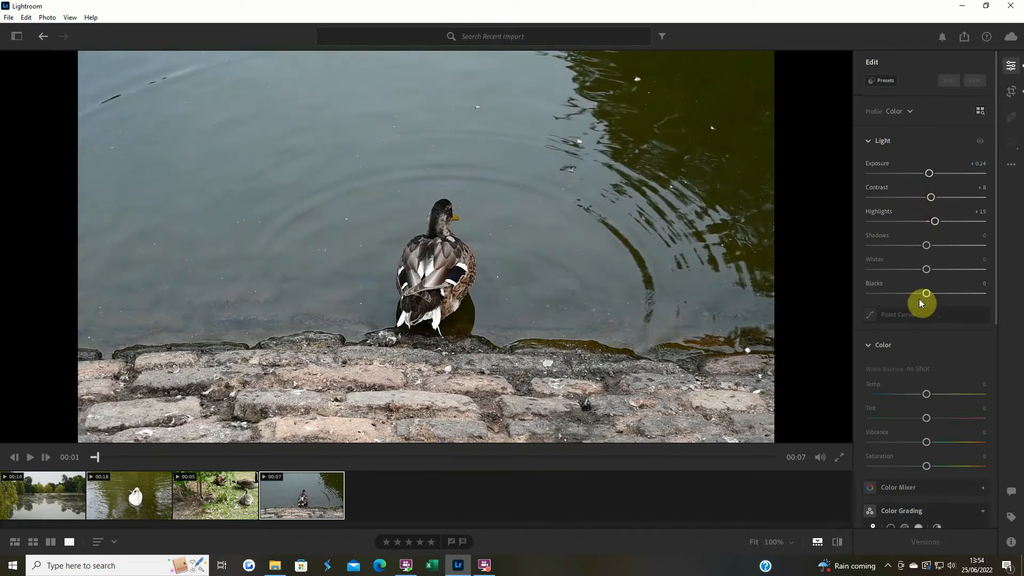
pyautogui.moveTo(926, 294); pyautogui.dragTo(933, 245)
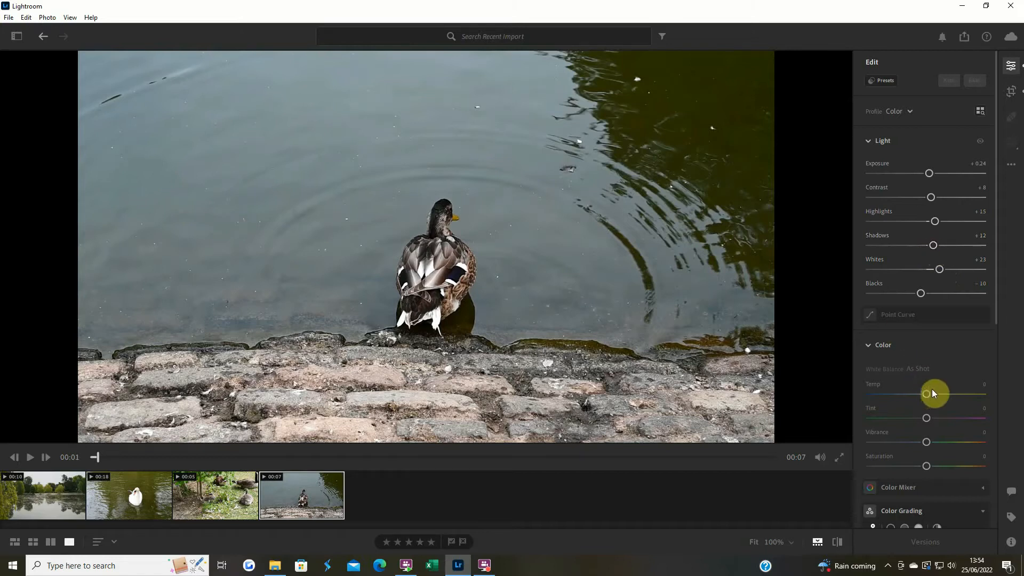
# Set the duck clip's Temp to +3, Vibrance to +9 and Saturation to +8
pyautogui.moveTo(927, 394); pyautogui.dragTo(930, 394)
pyautogui.moveTo(929, 443); pyautogui.dragTo(934, 441)
pyautogui.moveTo(928, 395); pyautogui.dragTo(927, 395)
pyautogui.moveTo(926, 465); pyautogui.dragTo(930, 465)
# Play the edited duck clip and compare it with its original version near the start
pyautogui.click(37, 457)
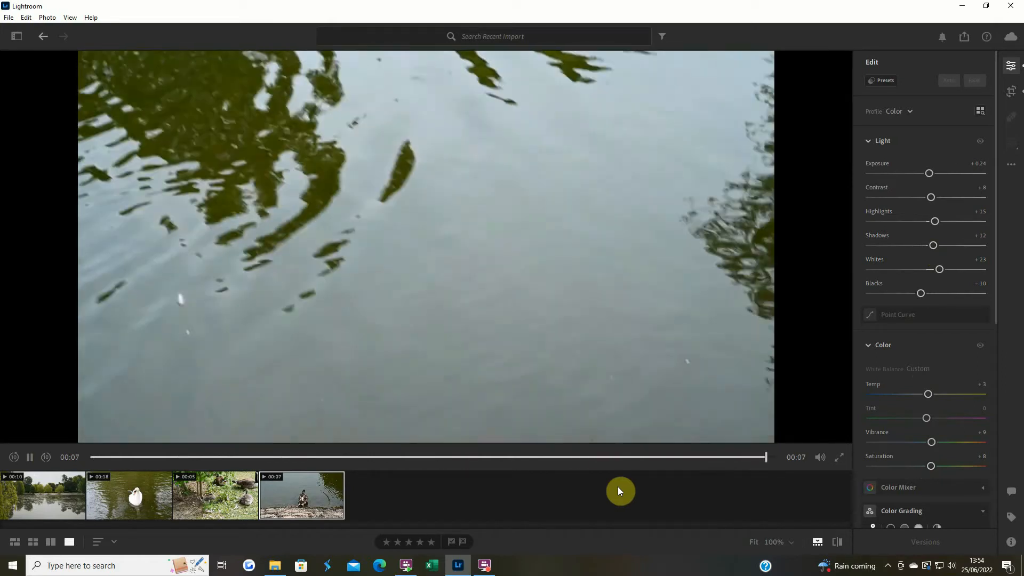
pyautogui.click(836, 538)
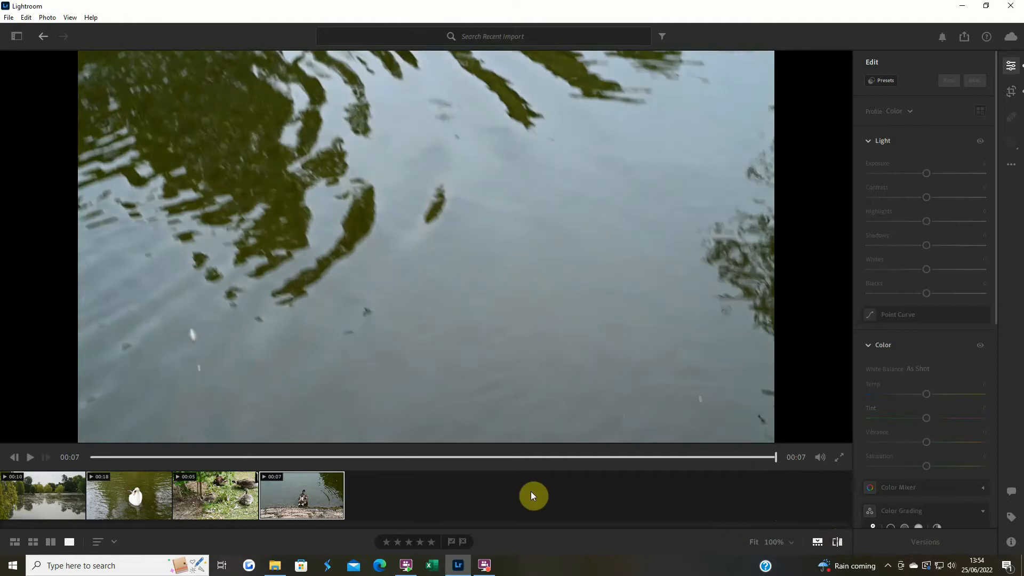
pyautogui.click(120, 457)
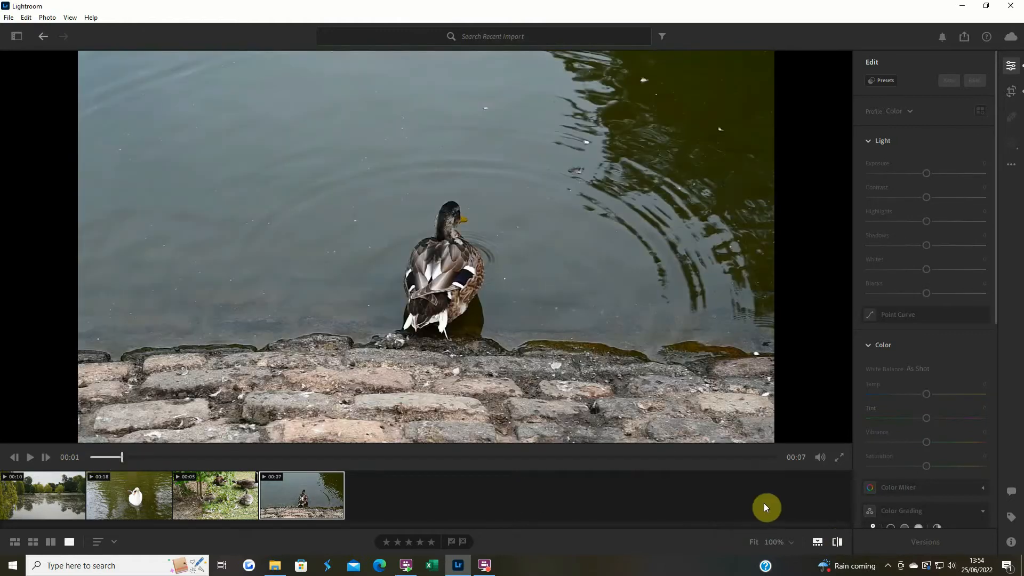
pyautogui.click(837, 542)
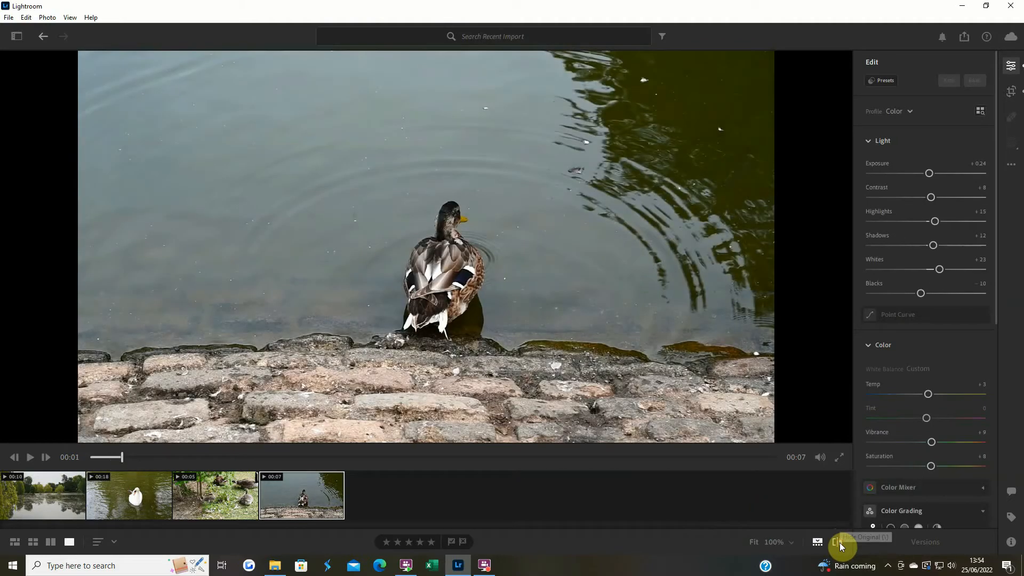
pyautogui.click(837, 542)
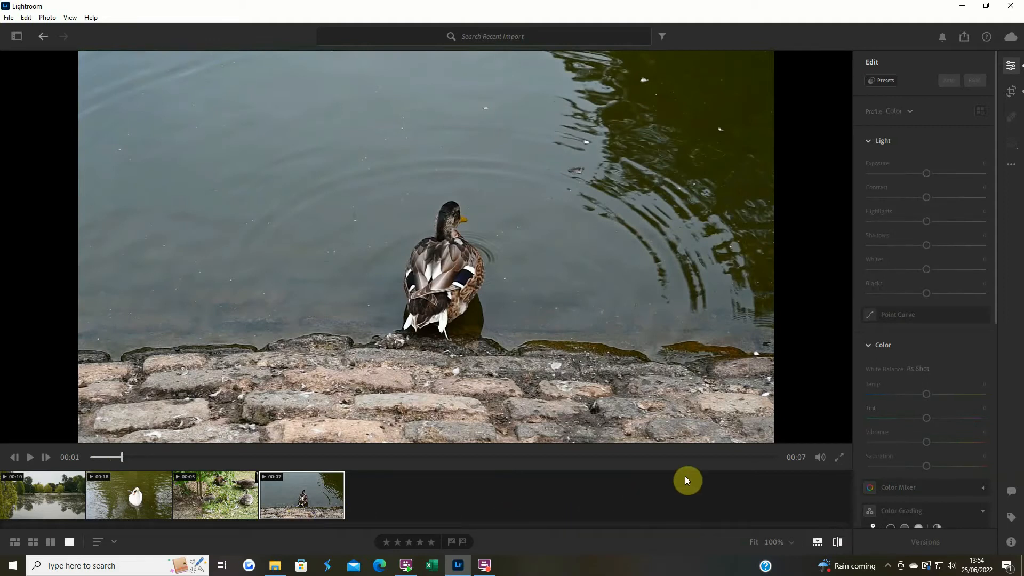
# Export all four clips with custom settings as MP4 videos, keeping the original file names, into the Ropner Park vlog folder
pyautogui.click(45, 488)
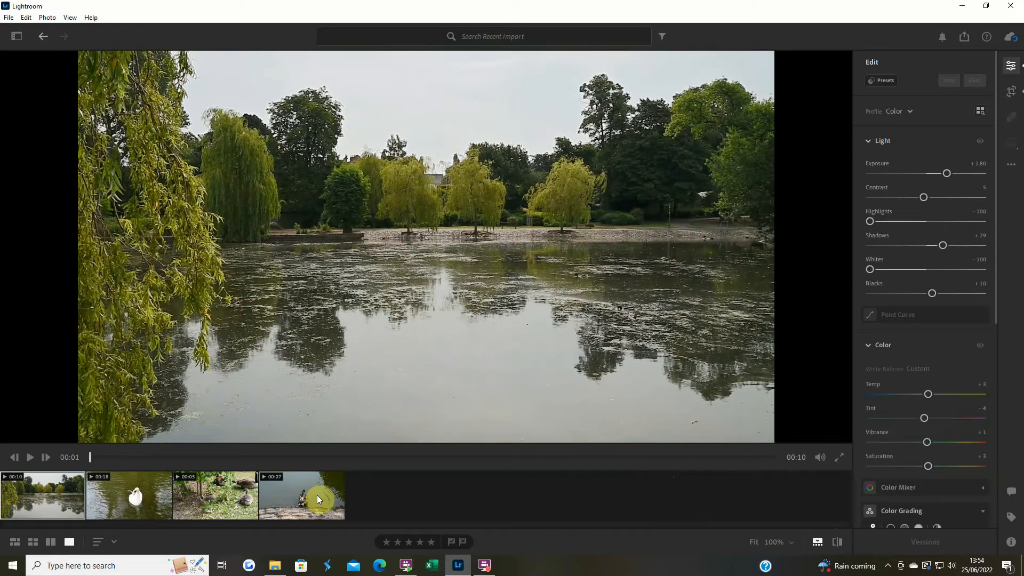
pyautogui.keyDown('shift'); pyautogui.click(317, 495); pyautogui.keyUp('shift')
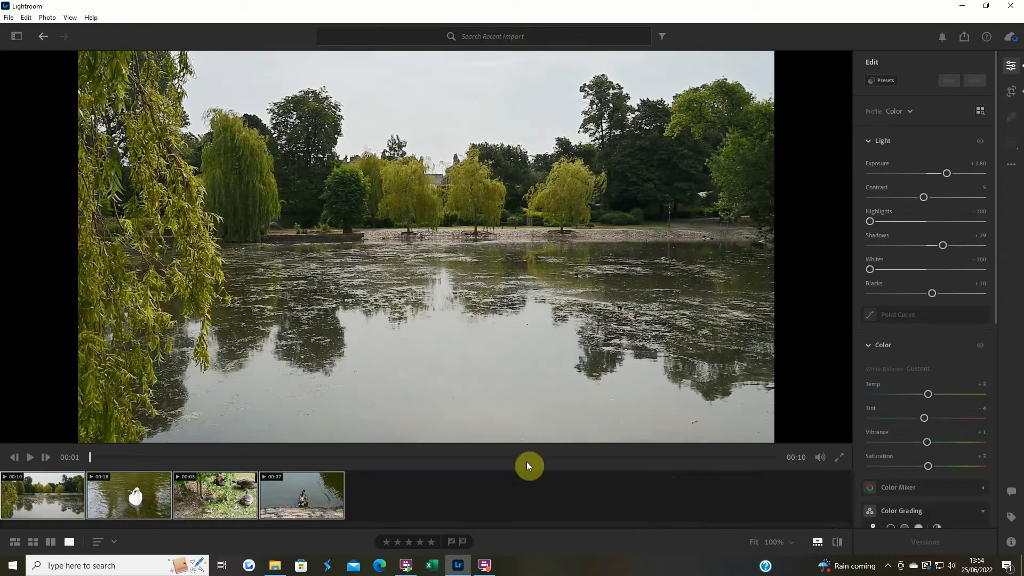
pyautogui.click(967, 40)
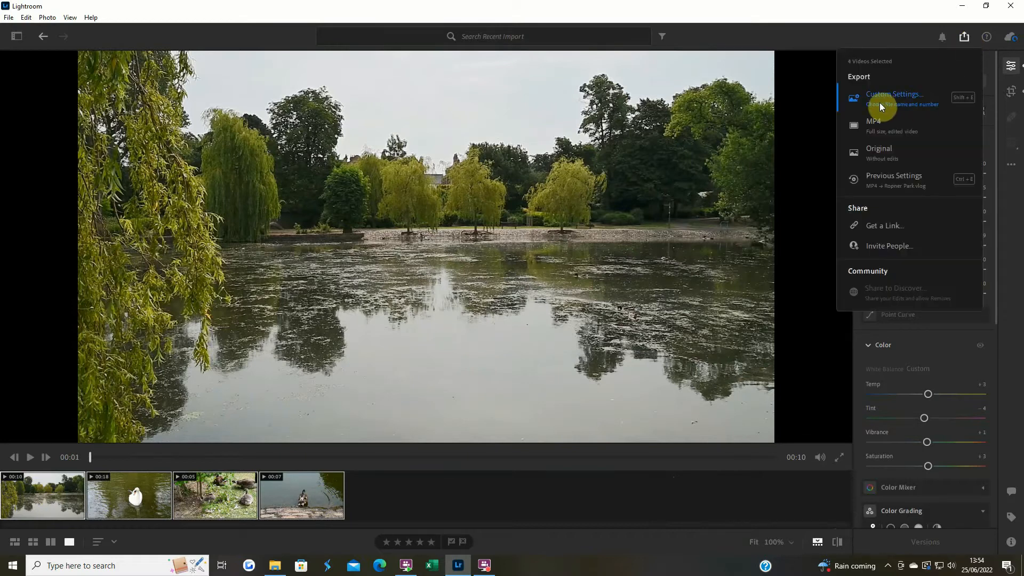
pyautogui.click(909, 101)
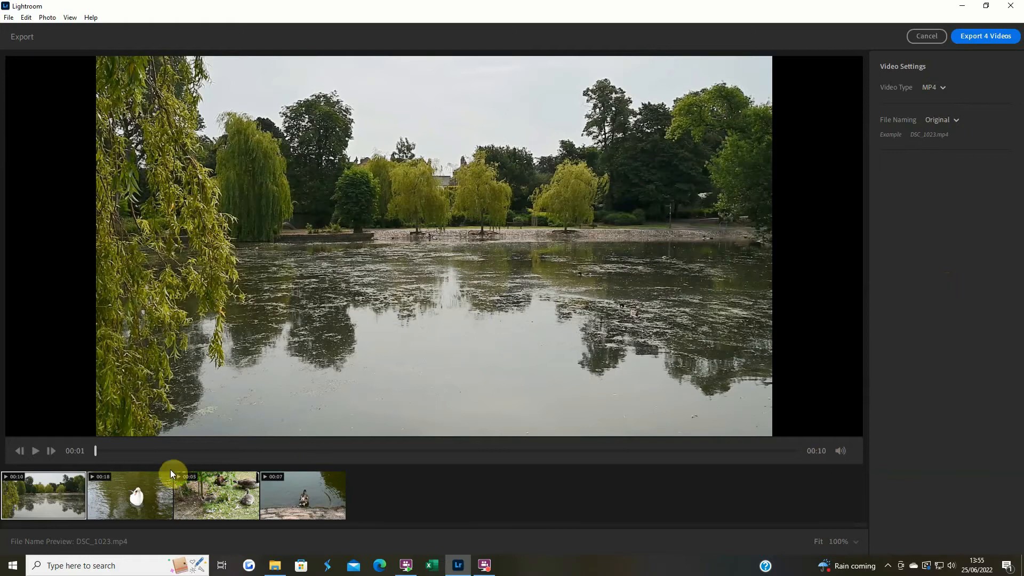
pyautogui.click(982, 35)
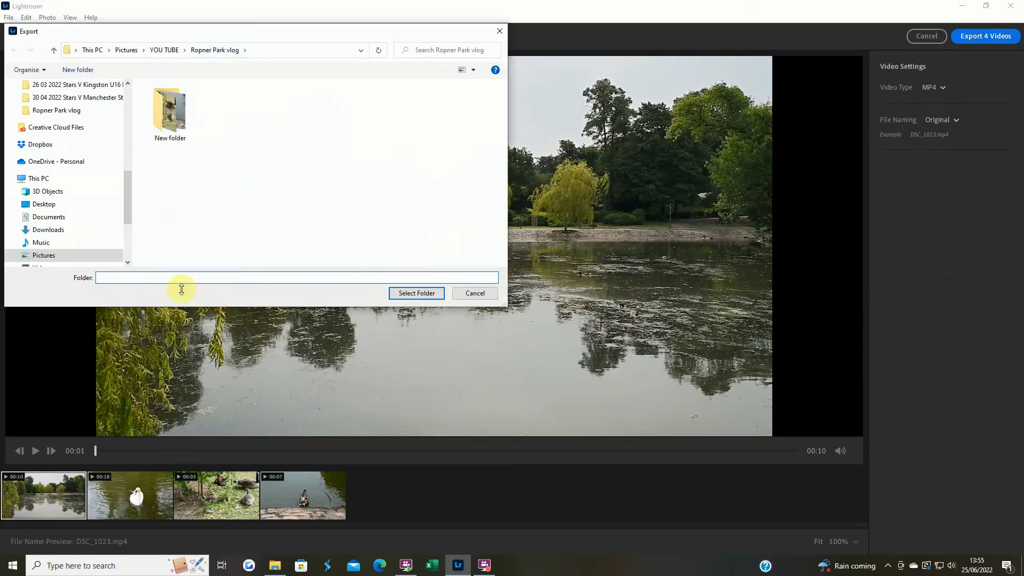
pyautogui.click(206, 50)
pyautogui.click(416, 293)
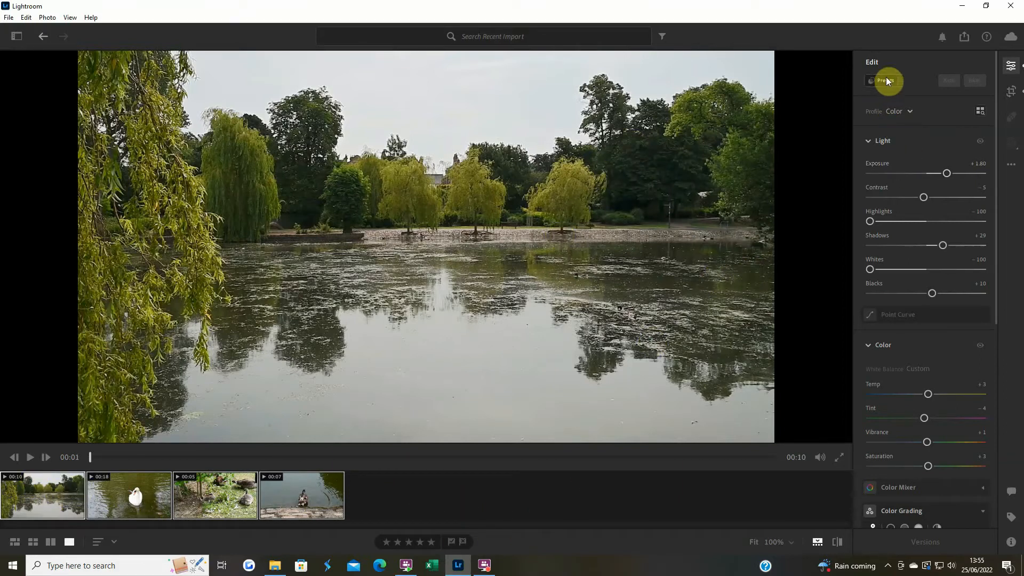
# Hide the filmstrip, preview the recommended presets on the lake clip and apply the vivid one with the blue sky and water
pyautogui.click(818, 542)
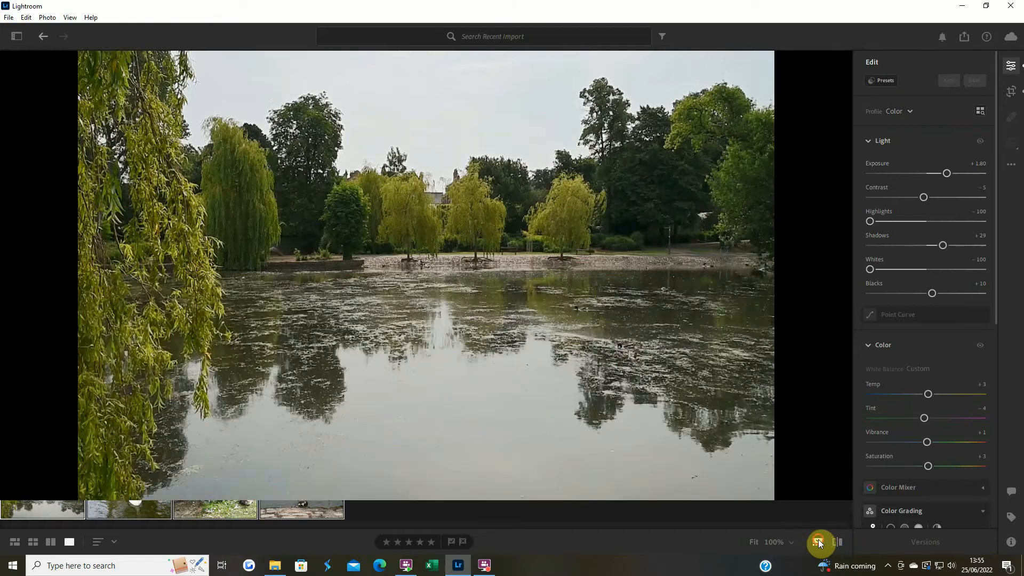
pyautogui.click(881, 85)
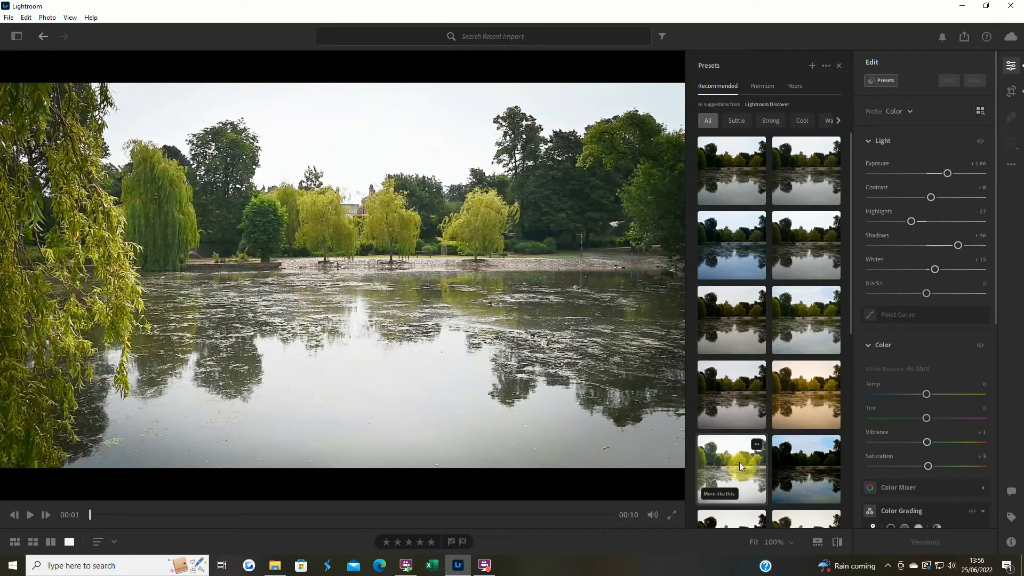
pyautogui.scroll(-4, 740, 462)
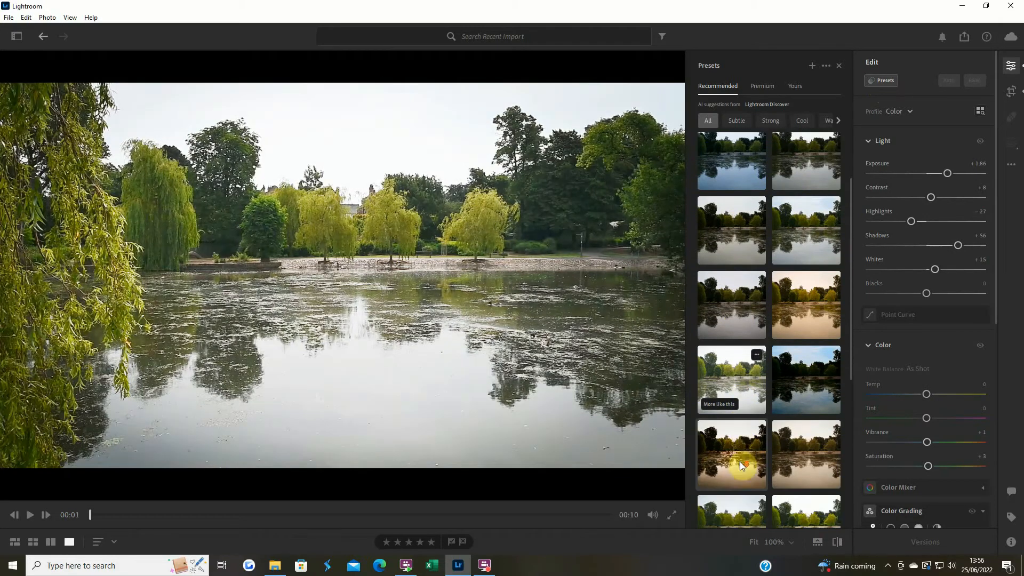
pyautogui.scroll(-2, 738, 450)
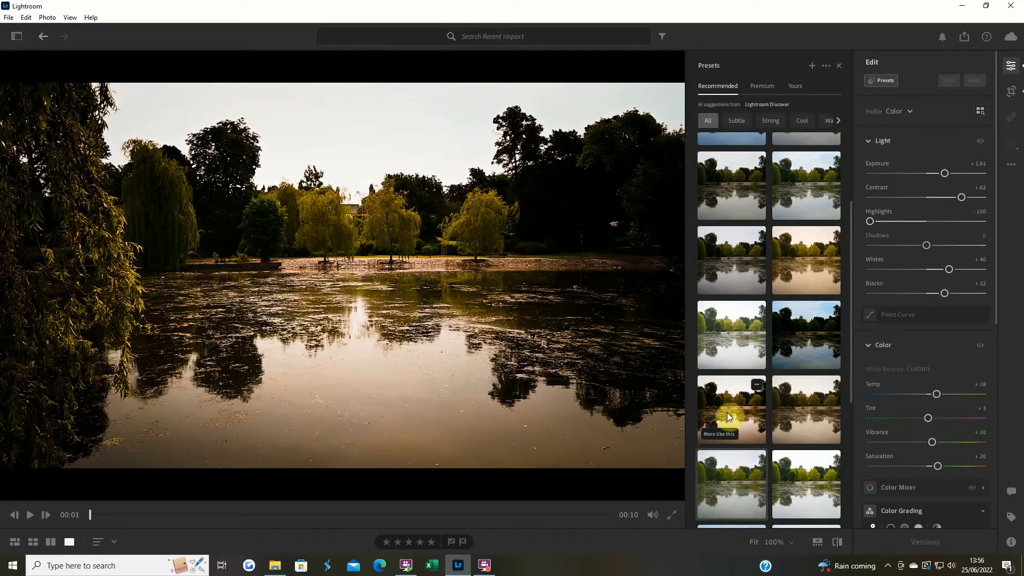
pyautogui.scroll(-1, 734, 472)
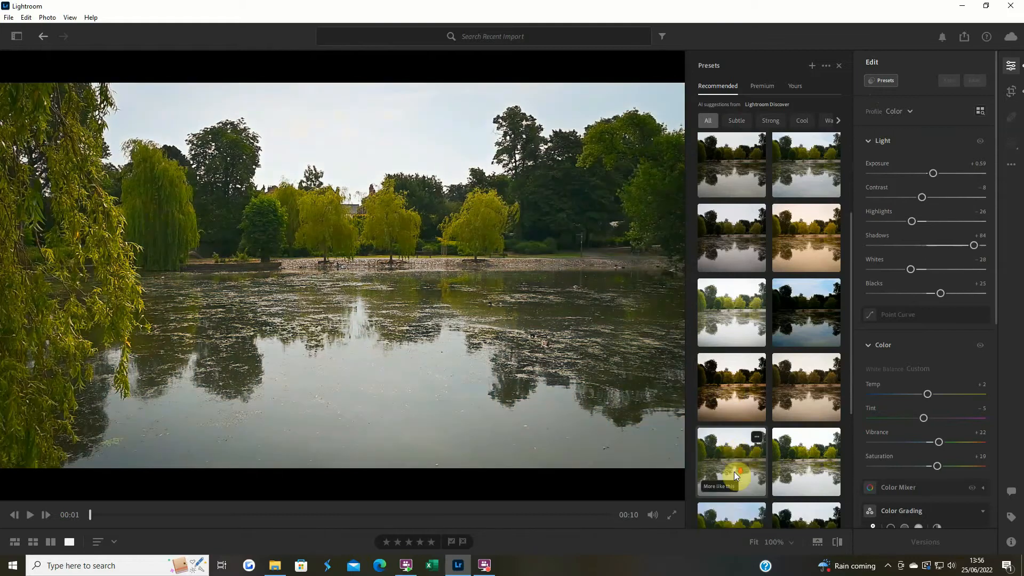
pyautogui.scroll(-2, 735, 468)
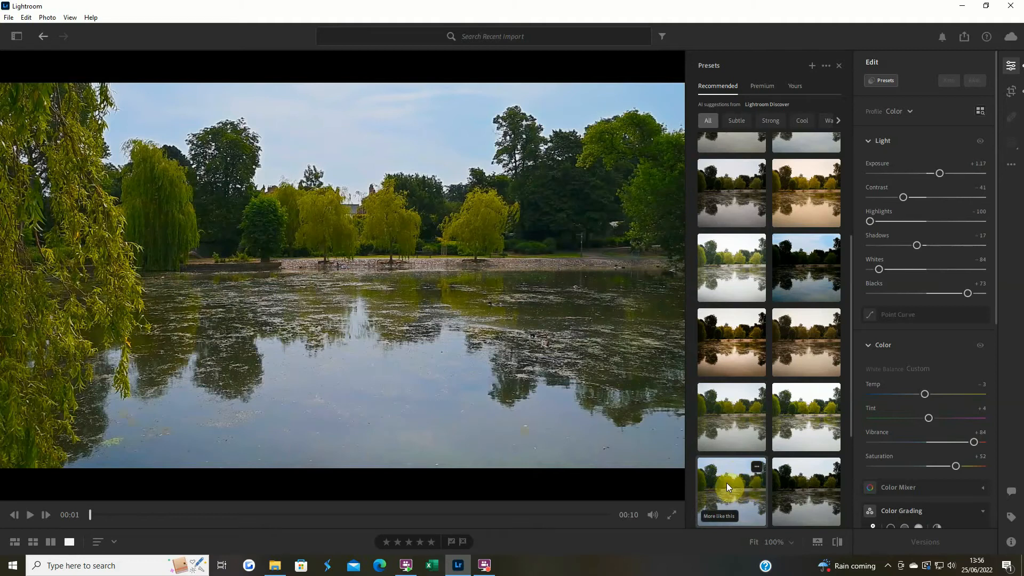
pyautogui.click(726, 482)
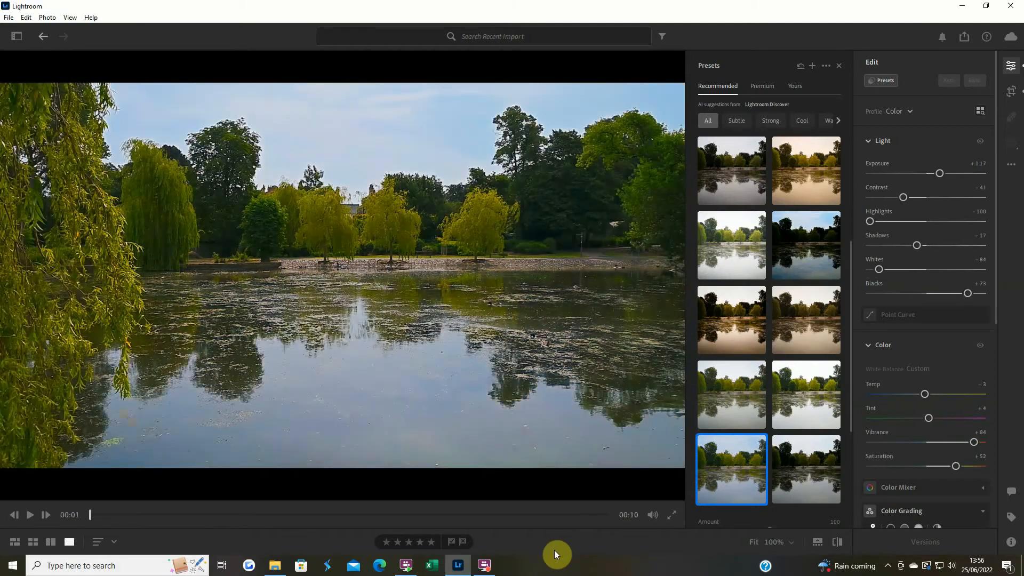
# Set the lake clip's Blacks to +45, then compare it with the original and replay it from the start
pyautogui.click(32, 514)
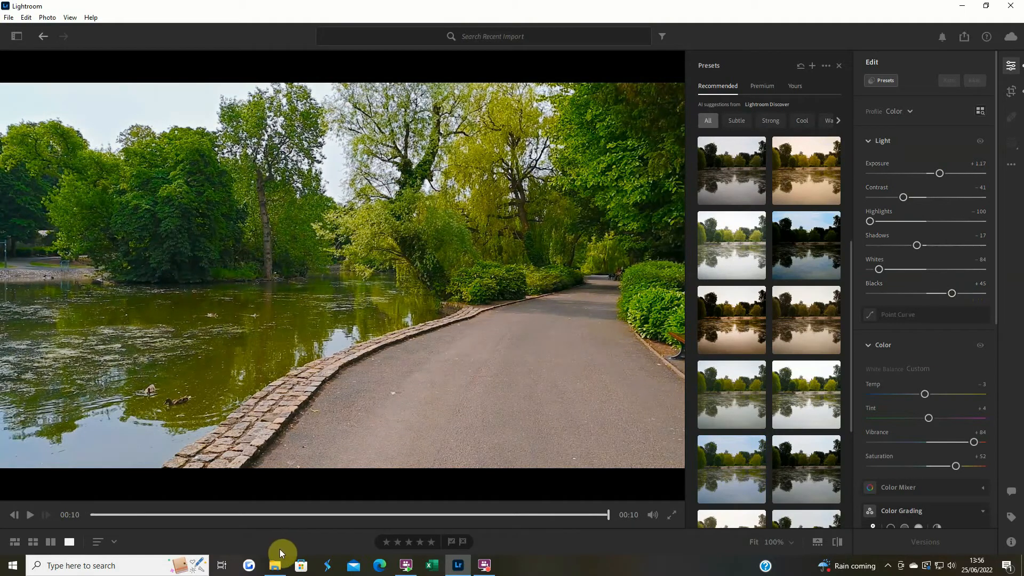
pyautogui.click(837, 545)
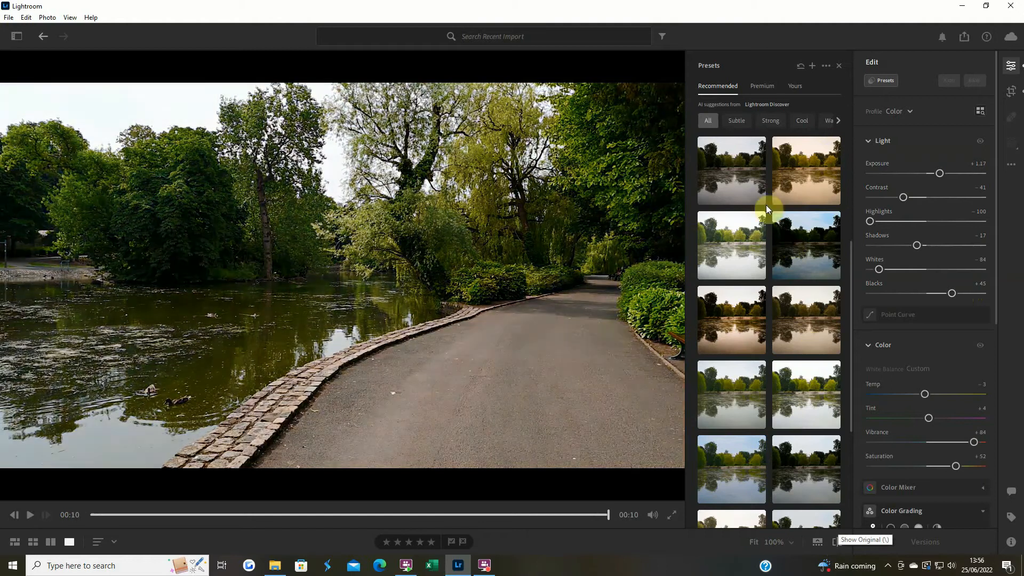
pyautogui.click(880, 80)
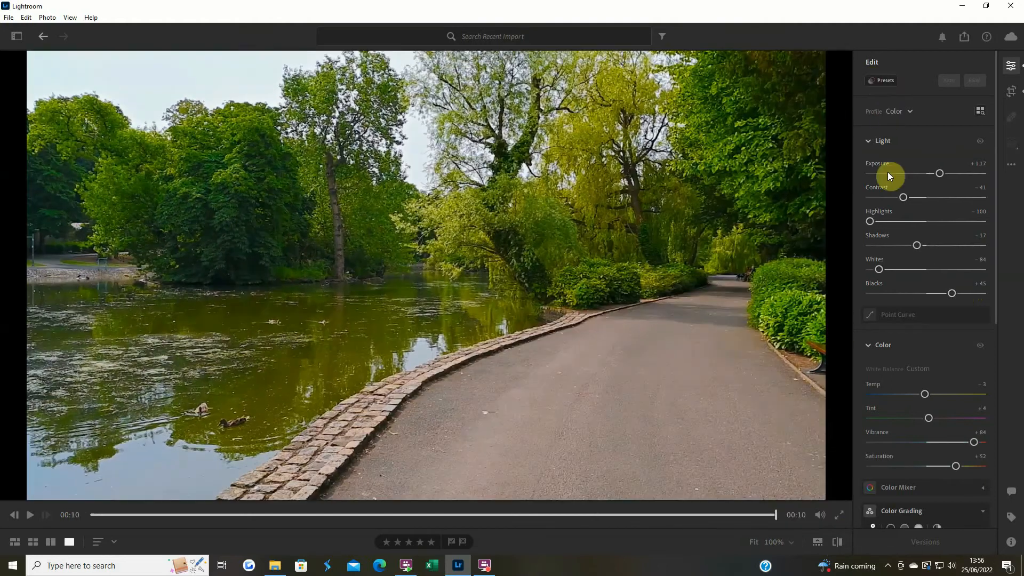
pyautogui.click(838, 542)
pyautogui.click(95, 515)
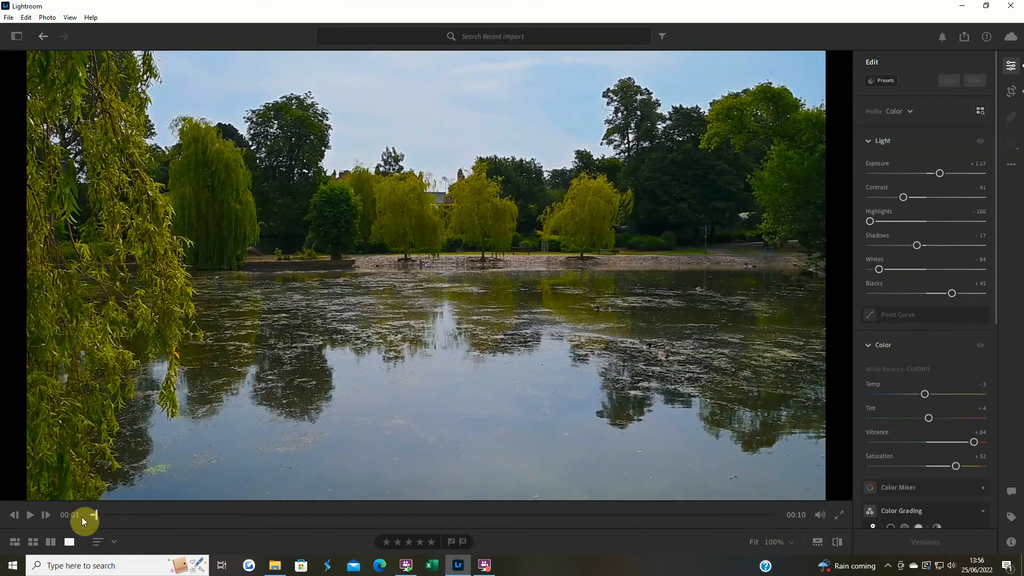
pyautogui.click(30, 516)
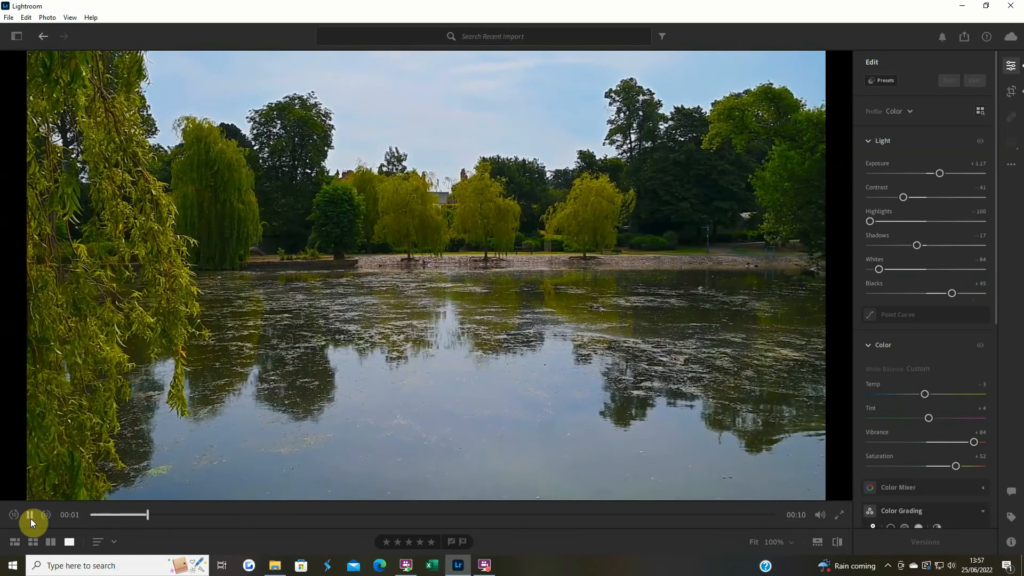